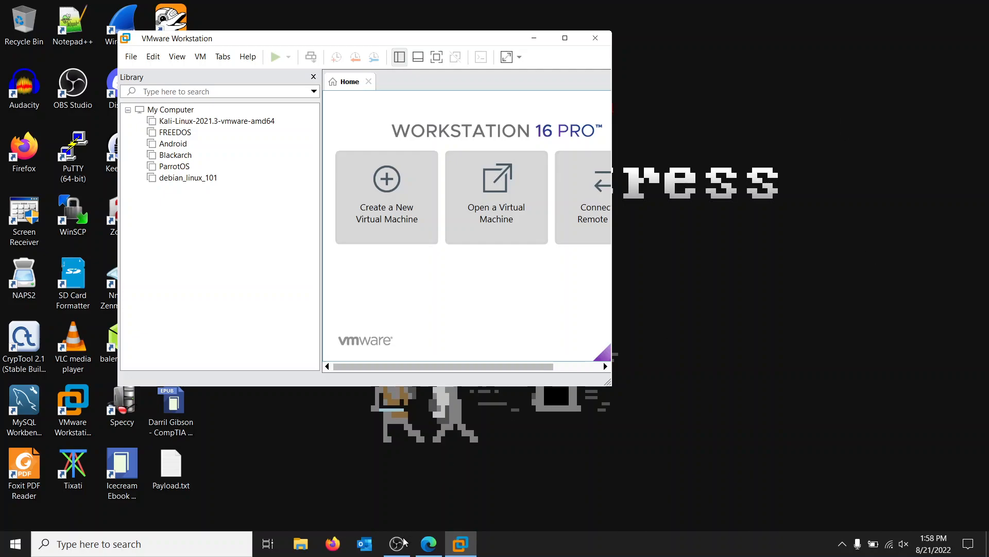
Step: Switch to Microsoft Edge, review the 64-bit VMware images in Kali's virtual machine downloads, and close the browser
mouse_move(420, 550)
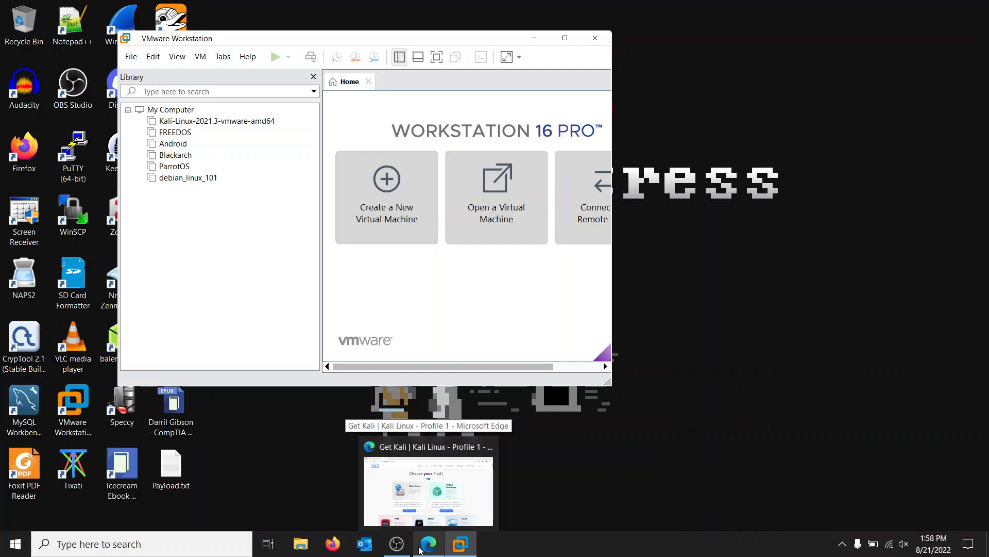
left_click(420, 549)
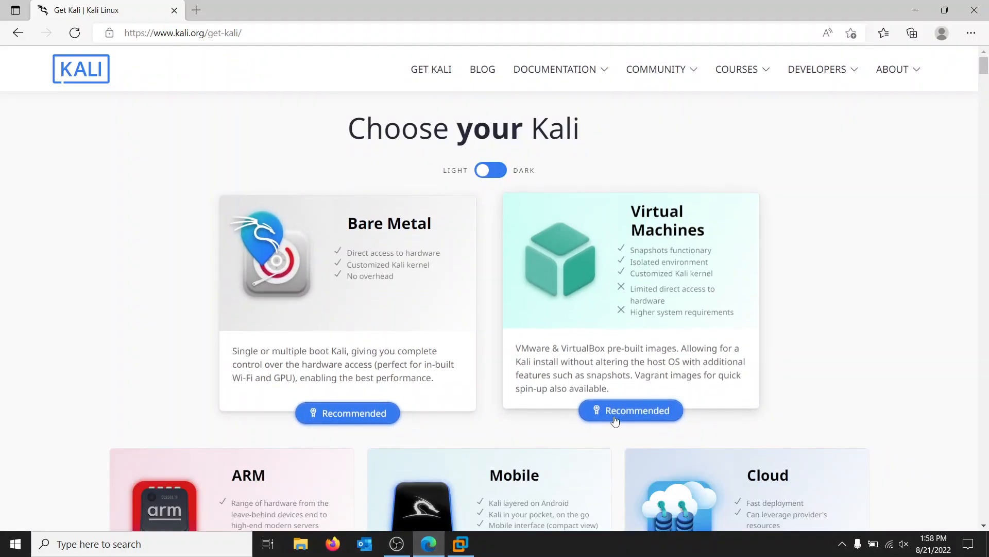
left_click(619, 384)
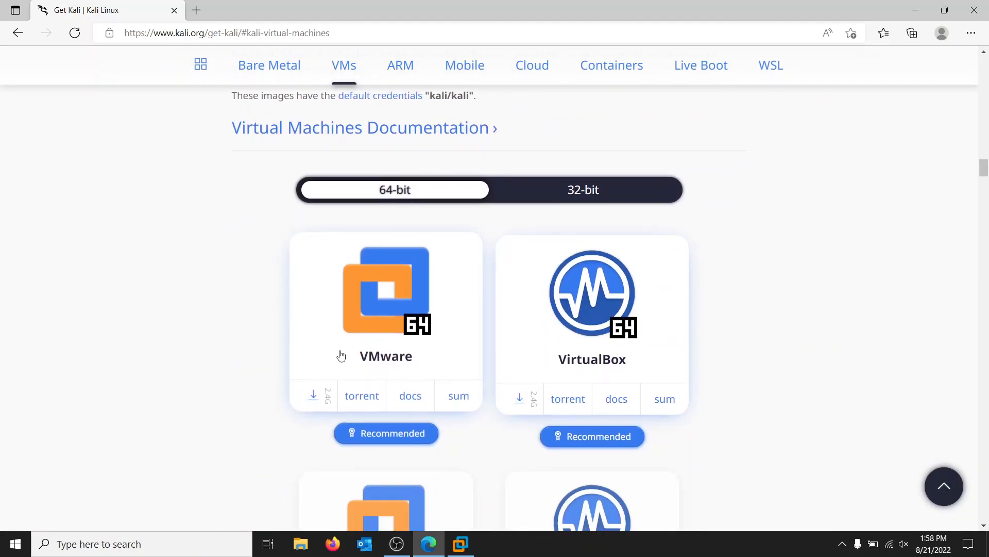
scroll(608, 361, "down", 2)
scroll(612, 344, "down", 3)
scroll(612, 345, "up", 3)
scroll(349, 267, "down", 3)
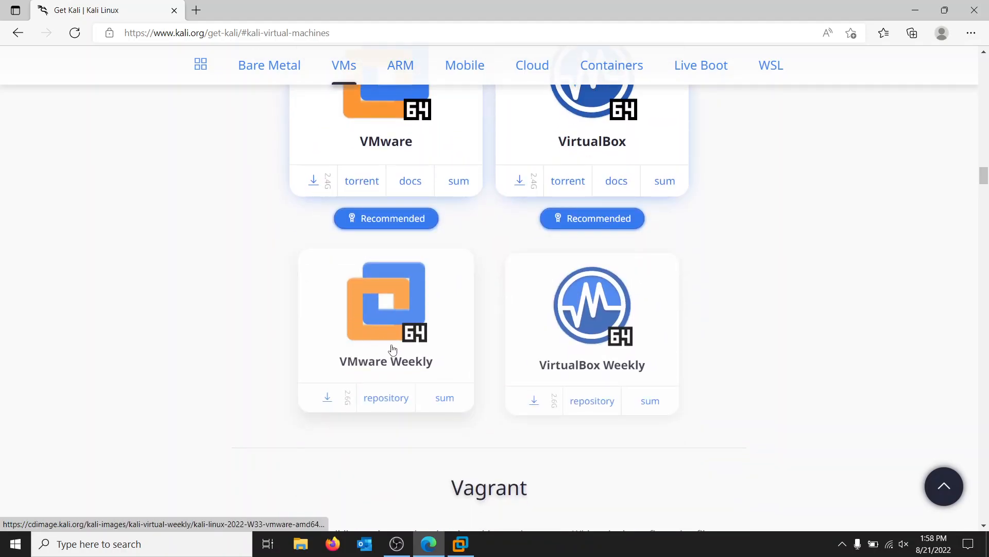
scroll(393, 349, "up", 3)
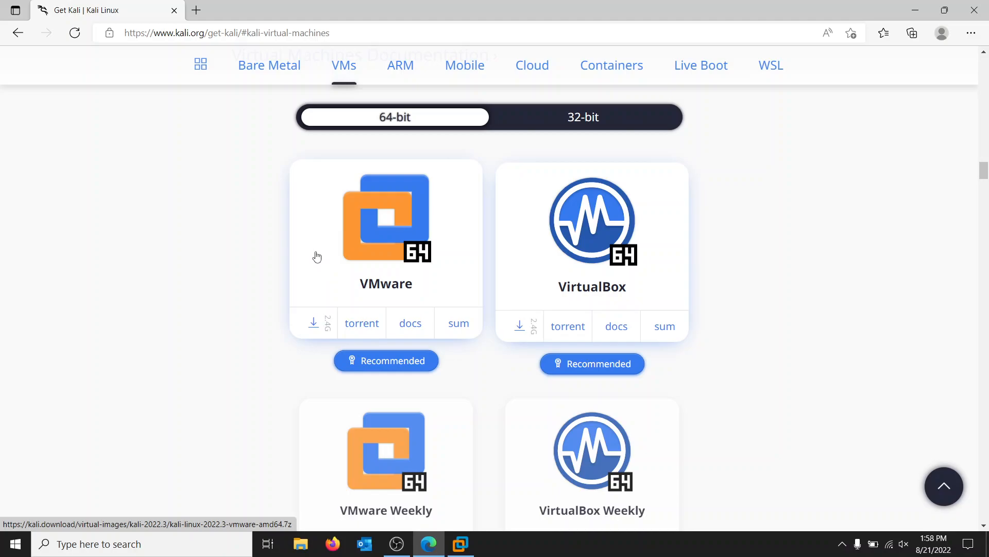
left_click(974, 9)
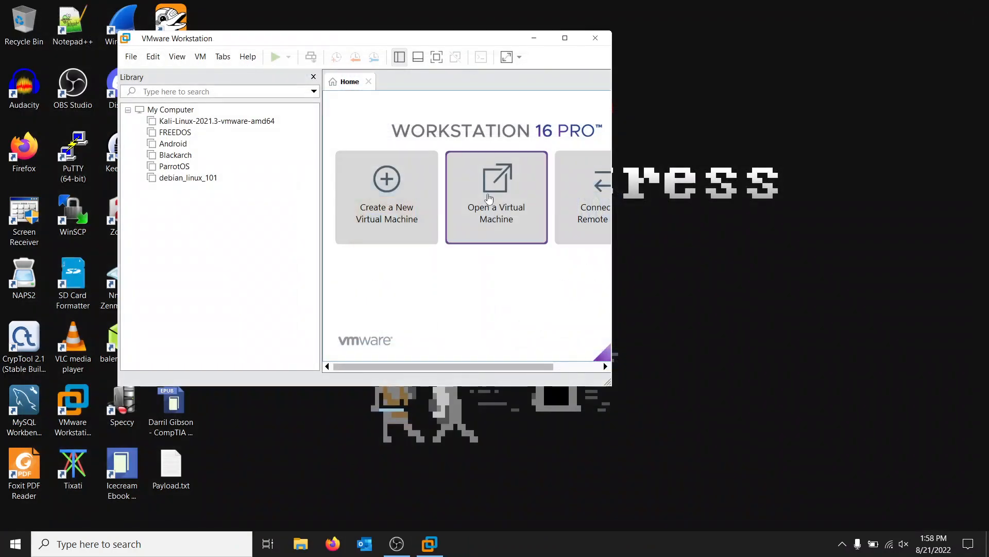
Step: Open kali-linux-2022.3-vmware-amd64.vmx from its extracted folder in Downloads and enlarge the VMware Workstation window
left_click(131, 57)
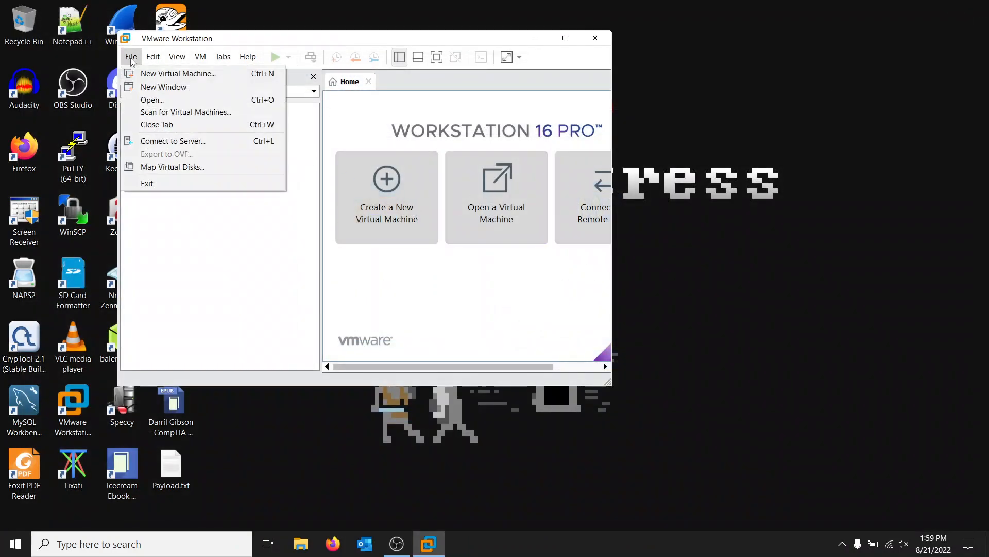
left_click(168, 105)
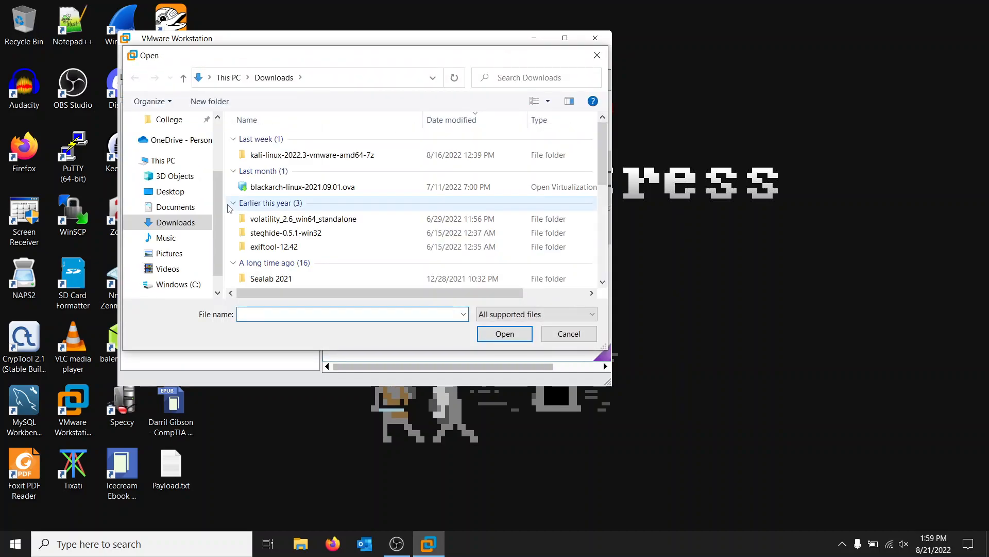
left_click(282, 161)
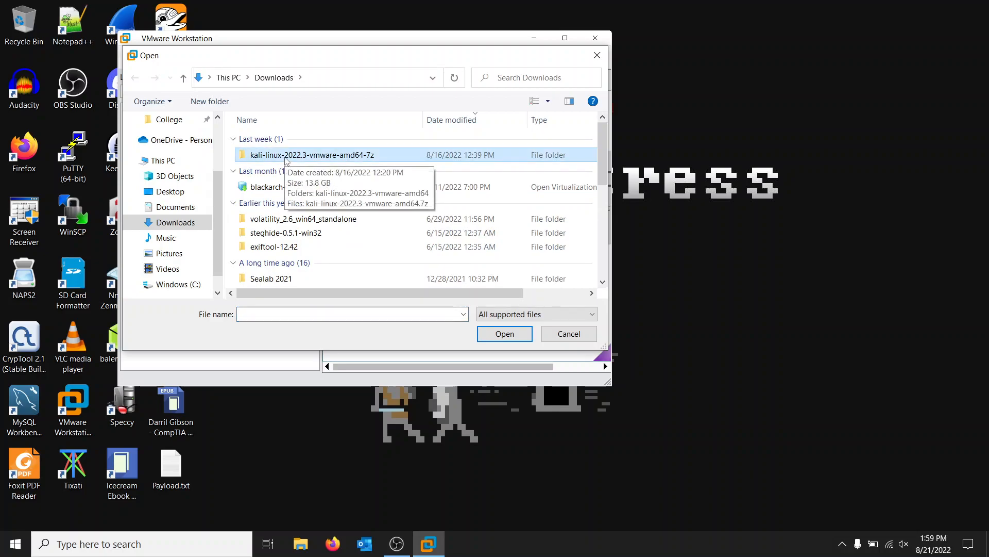
double_click(285, 158)
left_click(291, 144)
double_click(291, 145)
left_click(296, 144)
double_click(297, 146)
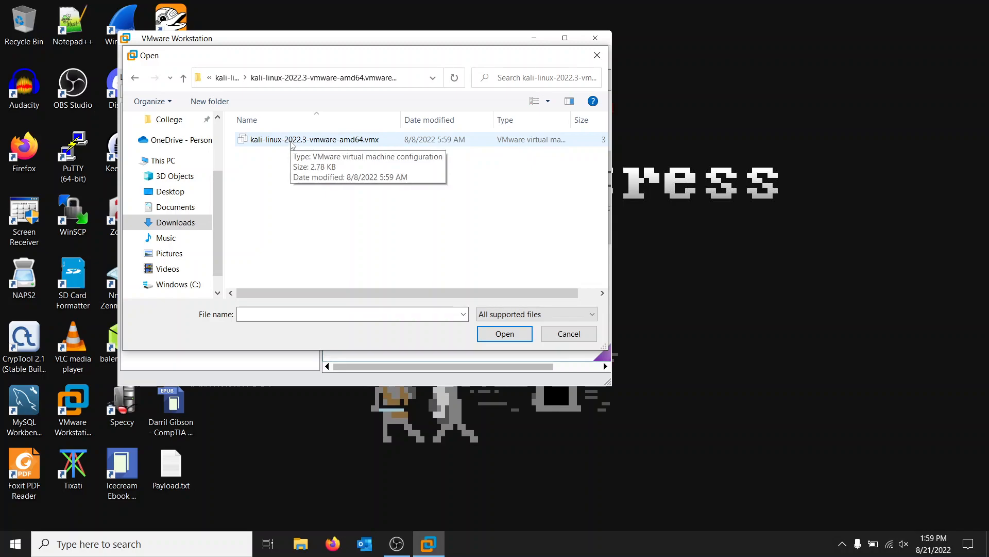
double_click(292, 140)
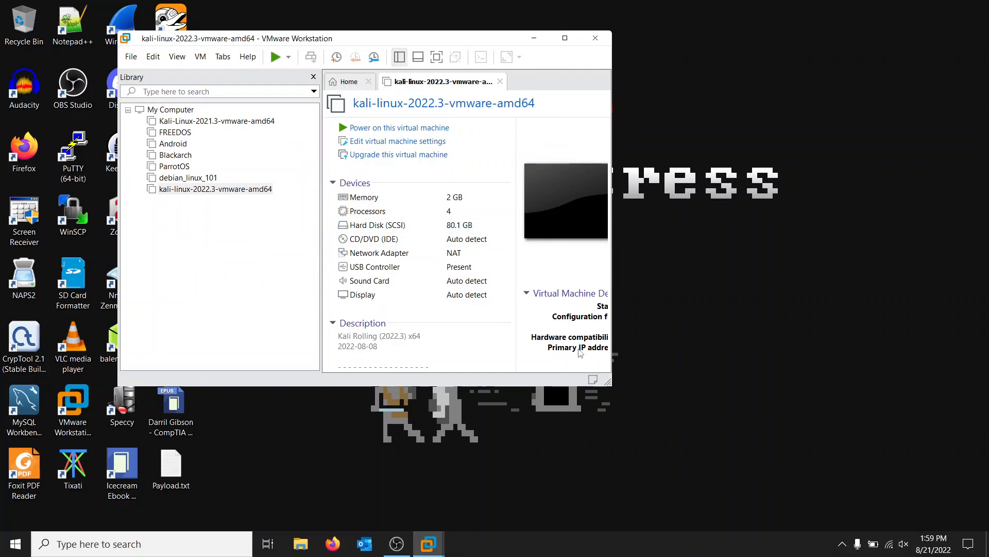
left_click_drag(609, 384, 937, 440)
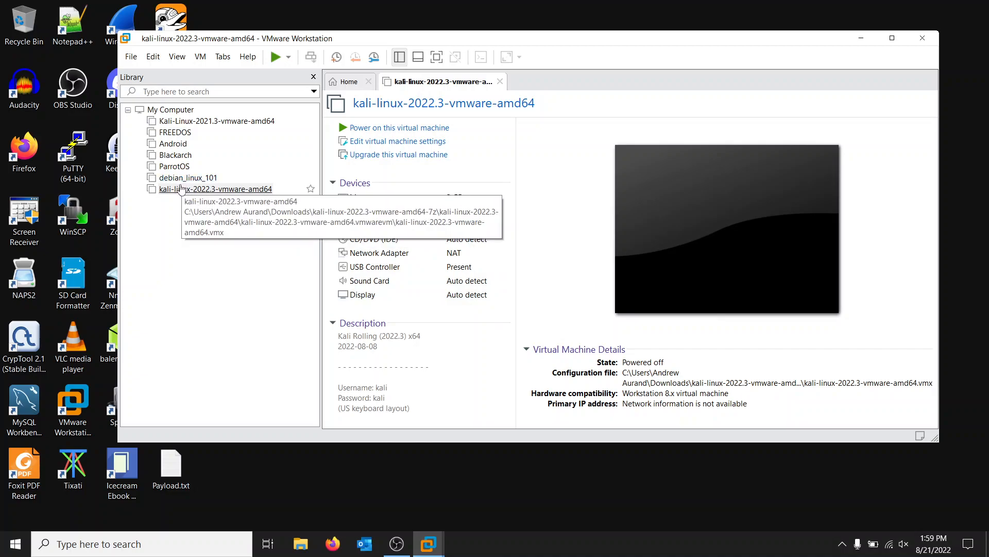
left_click(177, 56)
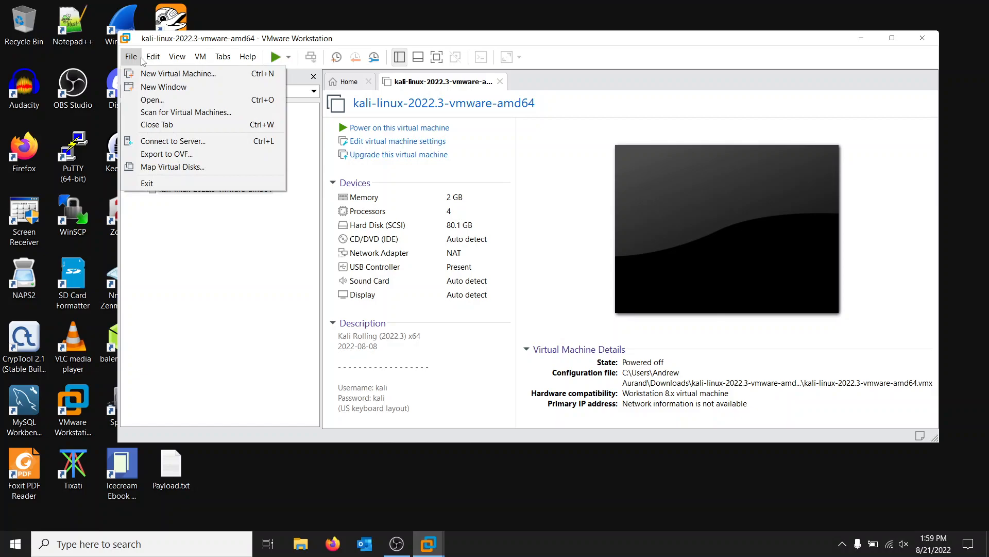
mouse_move(244, 61)
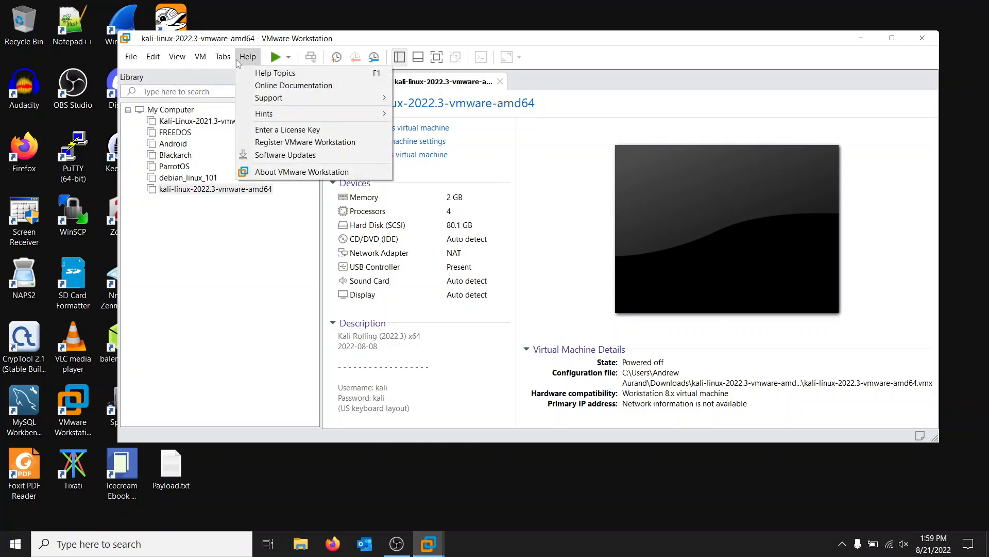
left_click(236, 298)
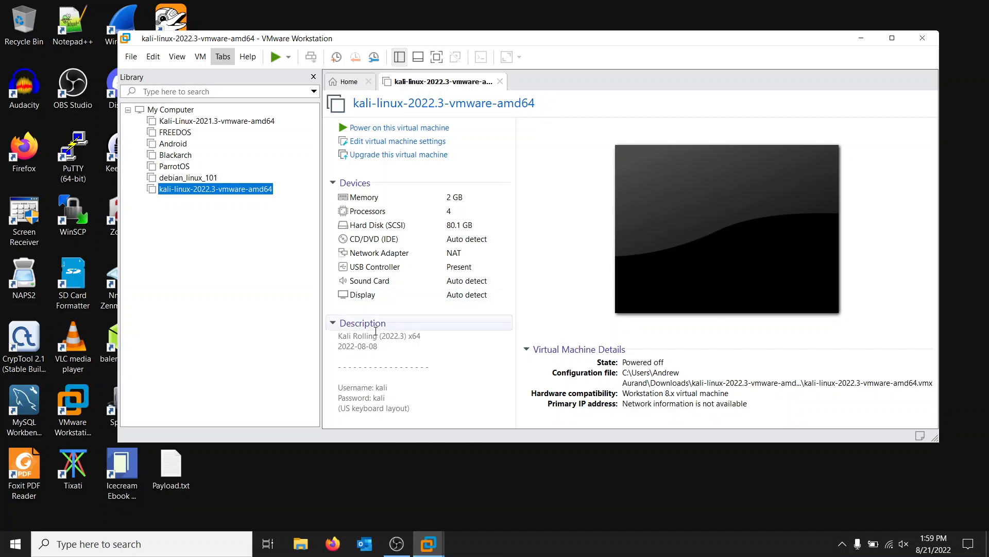
left_click(154, 57)
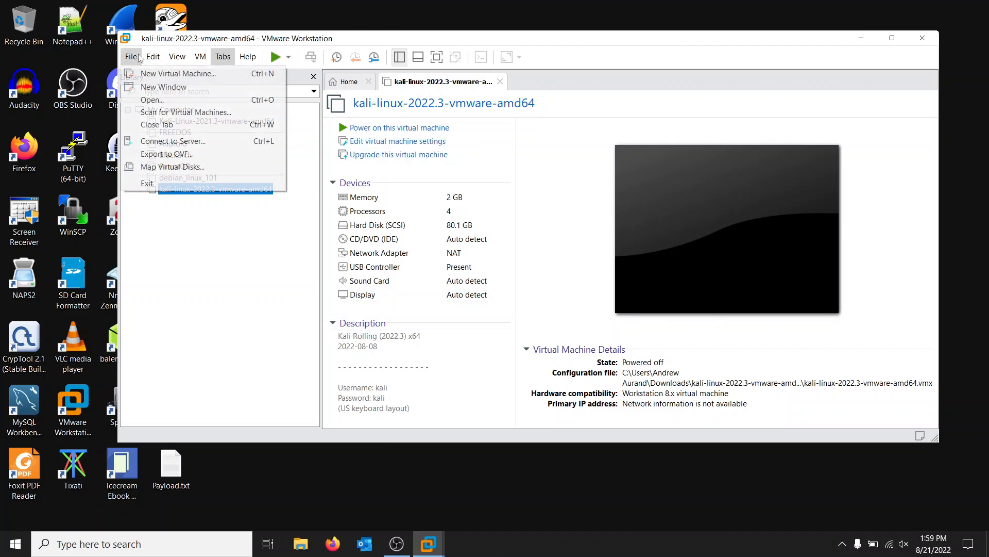
mouse_move(138, 60)
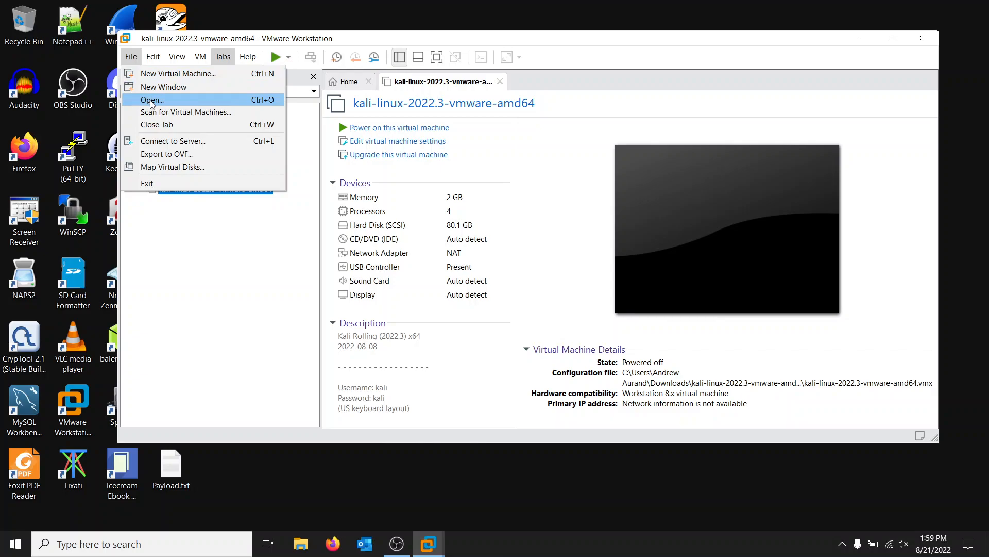
left_click(181, 59)
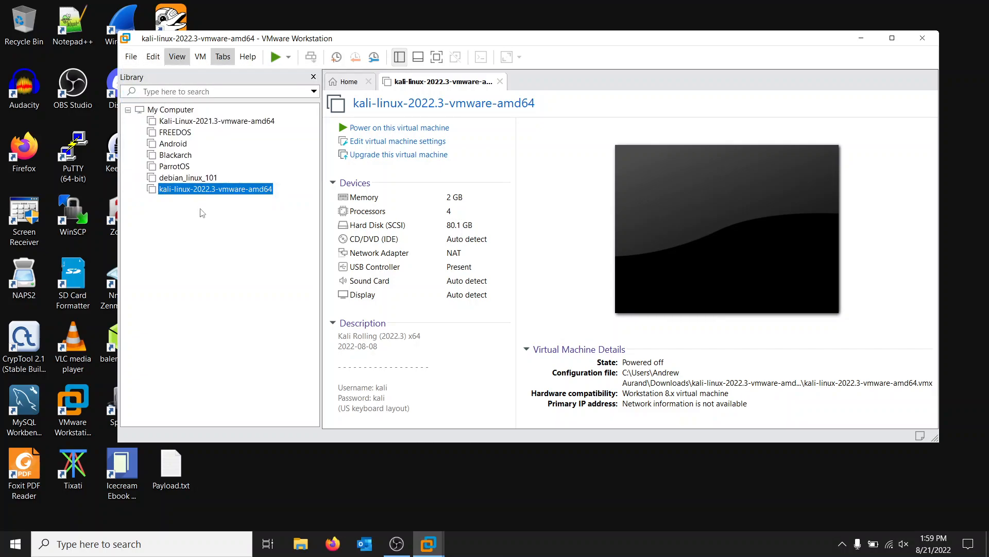
right_click(186, 216)
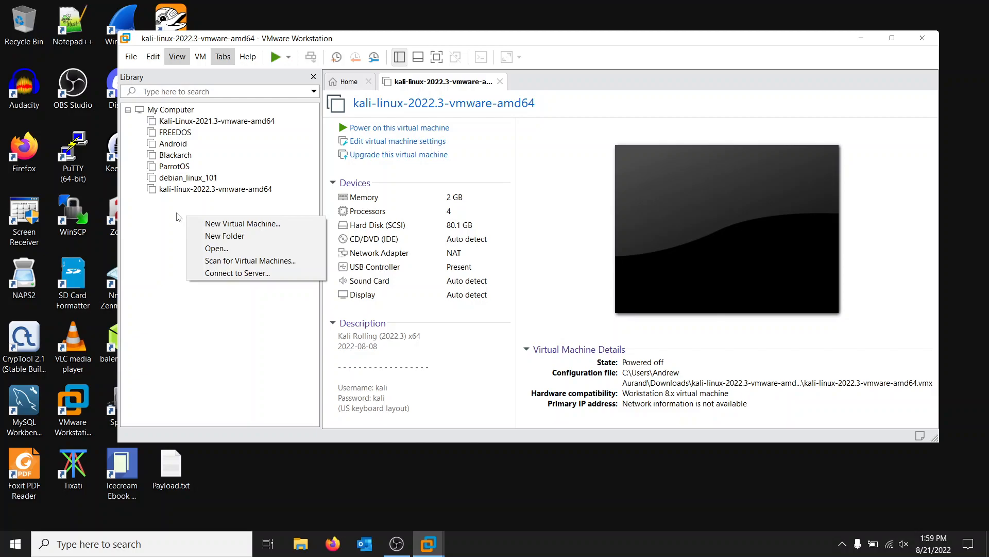
left_click(222, 249)
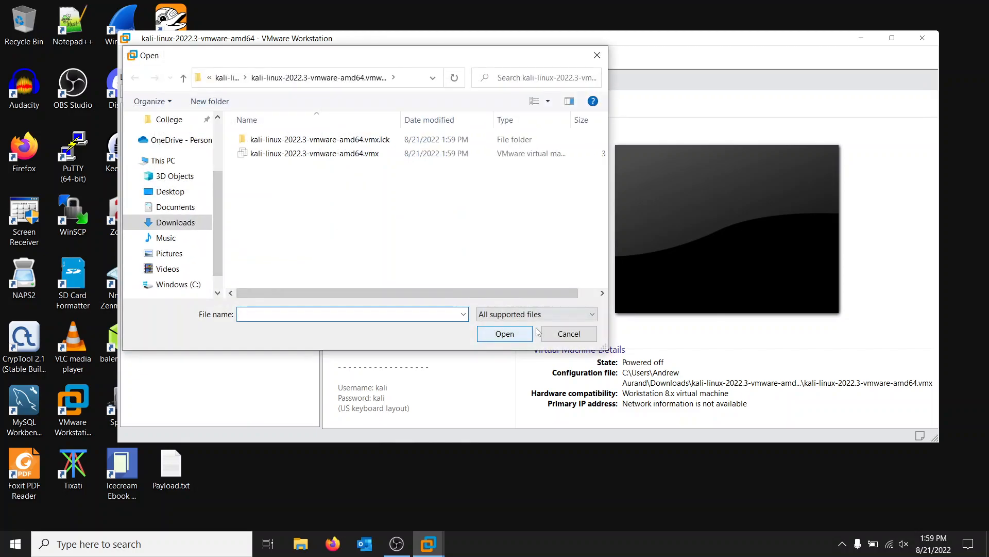
left_click(546, 333)
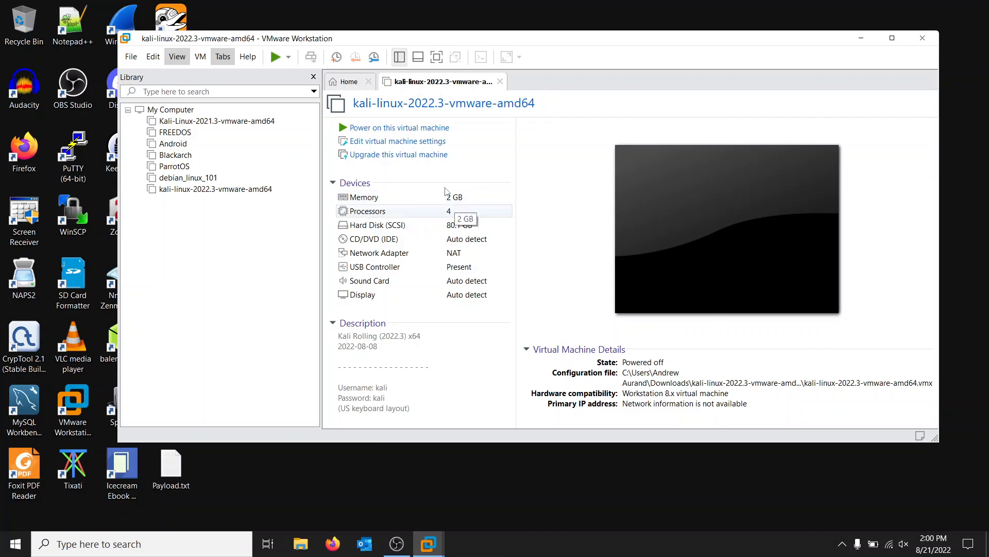
Step: Power on the kali-linux-2022.3-vmware-amd64 virtual machine, hide the library, and maximize the window
left_click(361, 128)
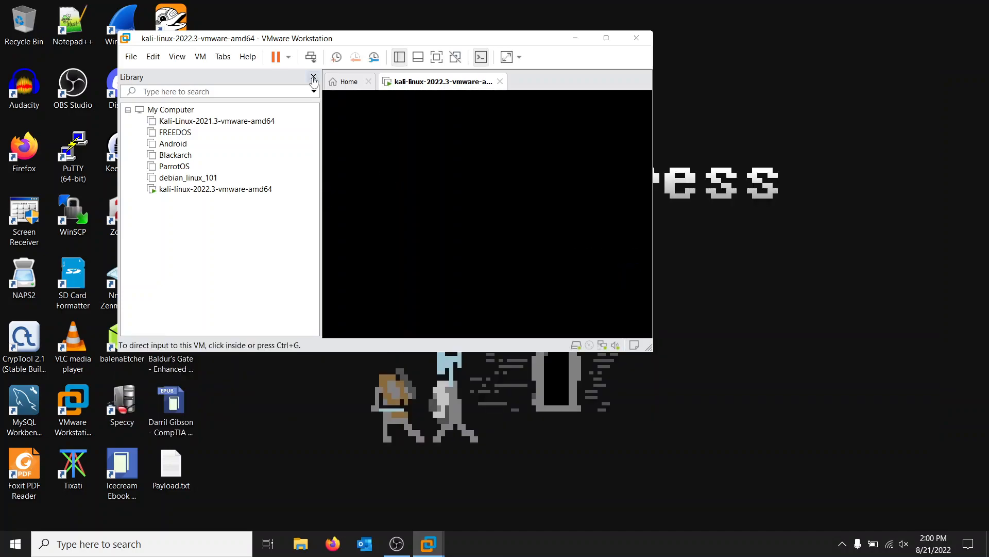
left_click(313, 77)
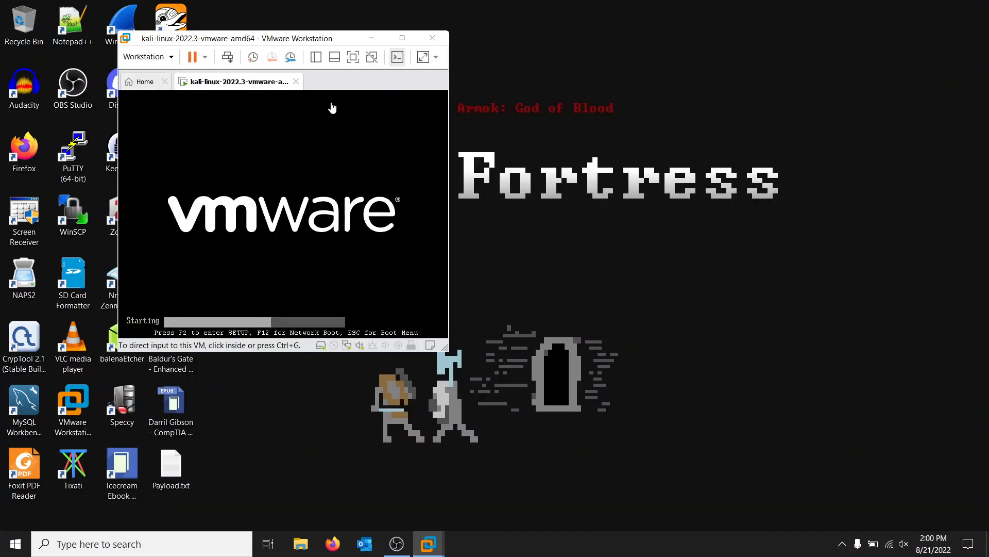
left_click(371, 37)
mouse_move(425, 554)
left_click(483, 492)
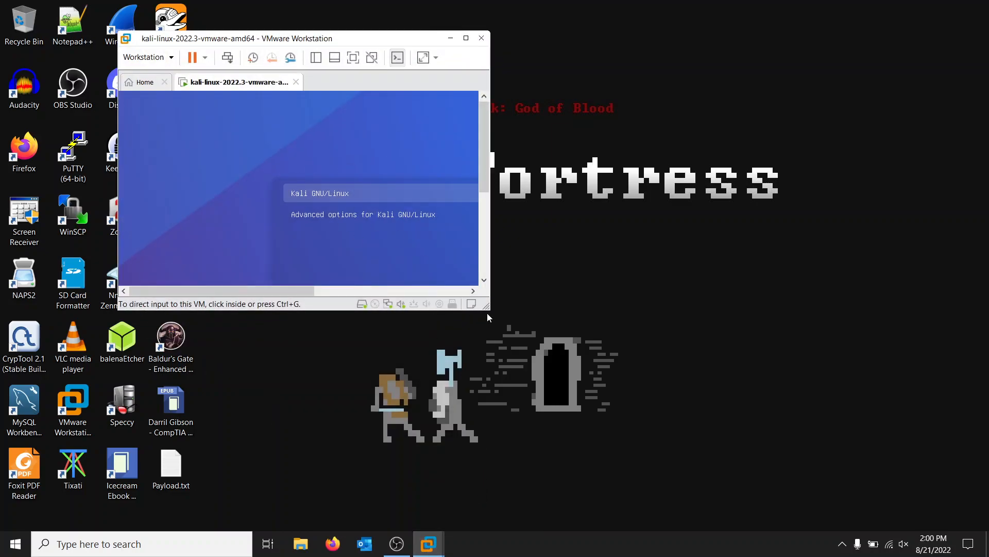
left_click_drag(487, 309, 987, 495)
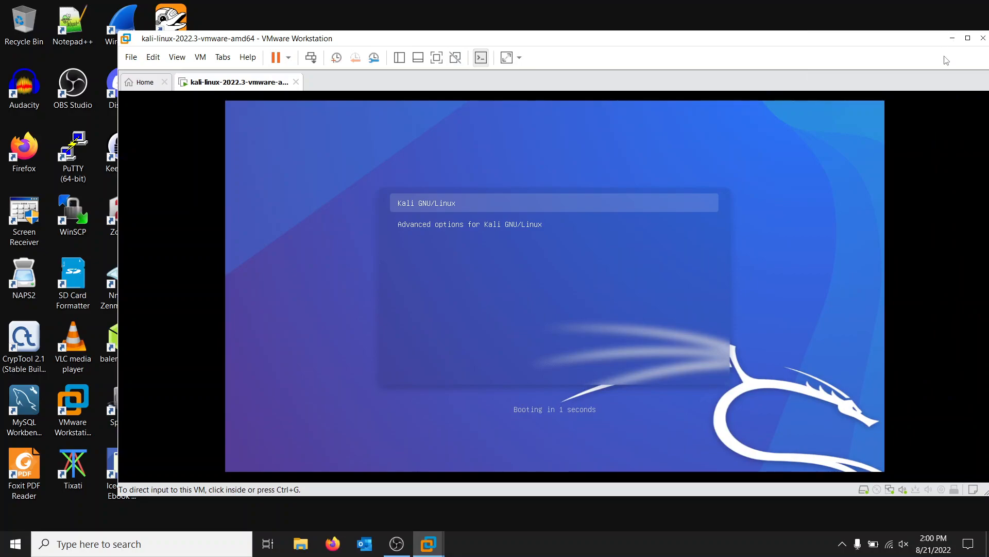
left_click(968, 37)
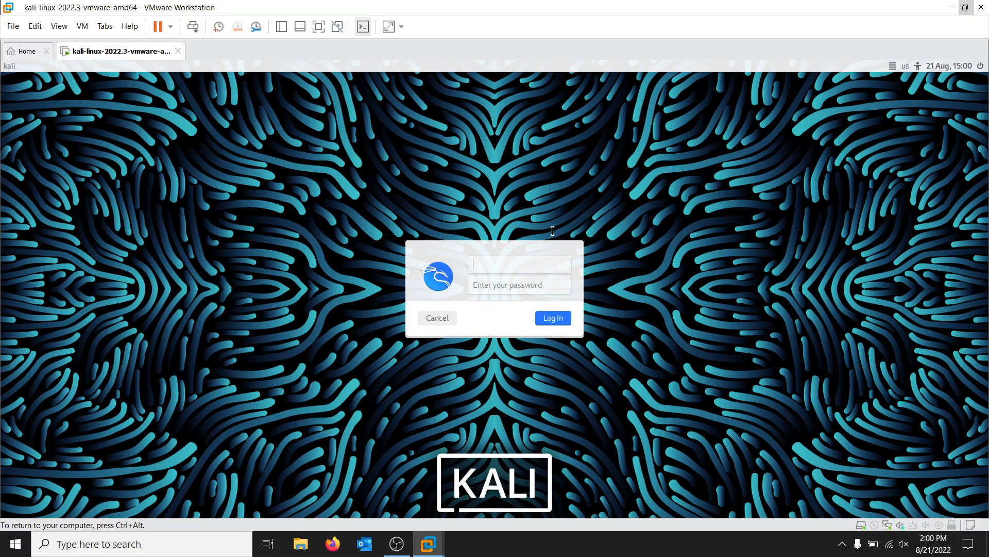
Step: Log in to the Kali desktop with the default username and account password
key("Tab")
type("kali")
key("Return")
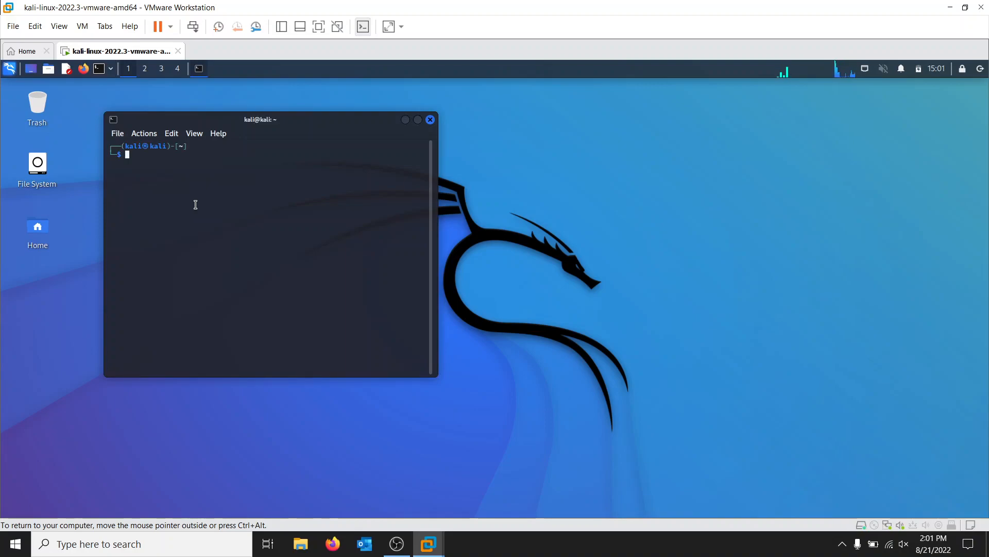
Step: Run sudo openvpn with the sudo password to check the available options, and close the terminal
type("sudo openvpn")
key("Return")
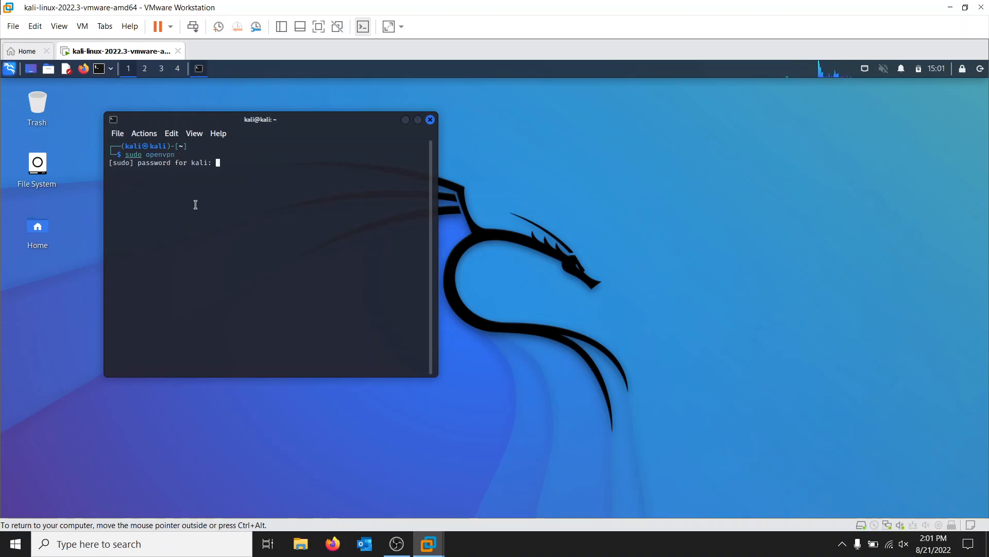
key("Return")
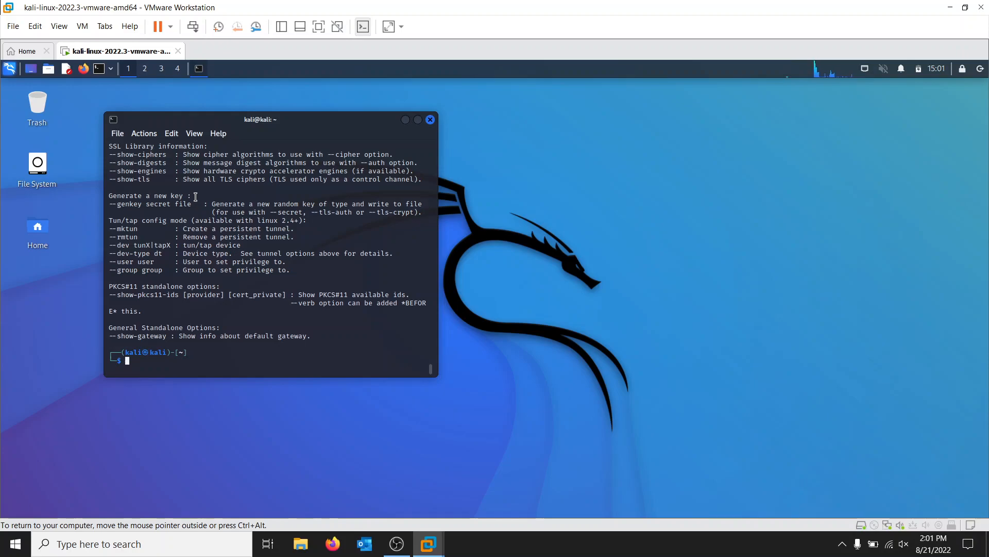
scroll(391, 148, "up", 1)
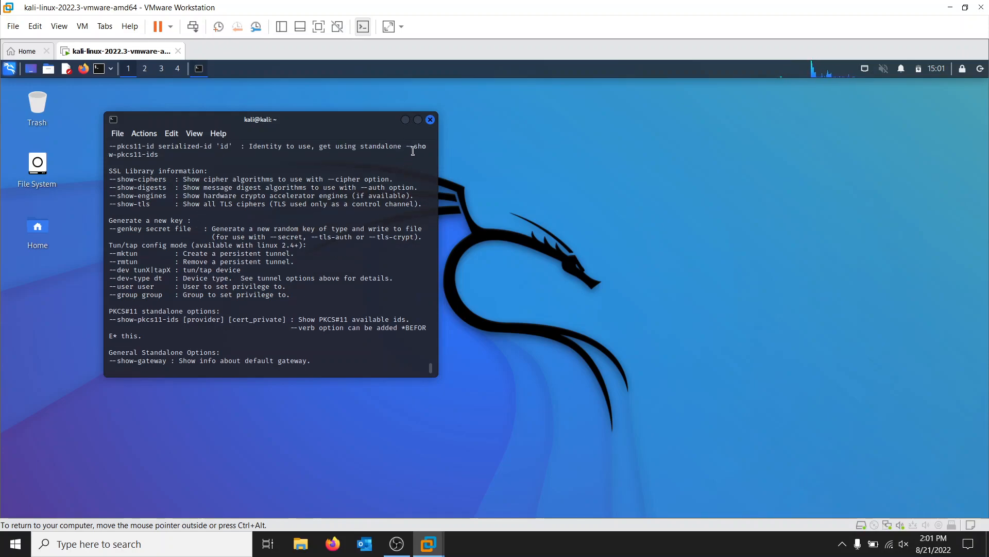
left_click(430, 119)
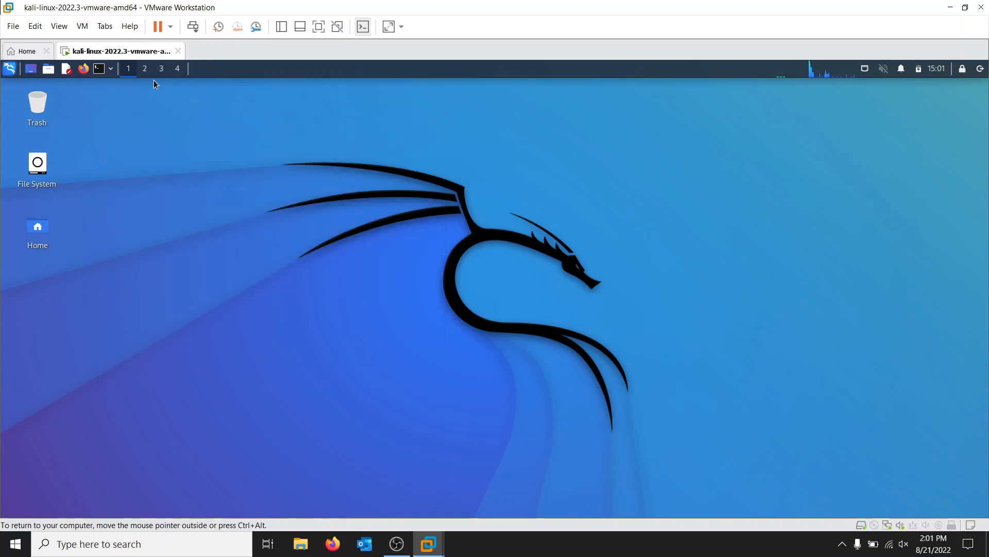
Step: Open a fresh terminal and search the web for tryhackme in Firefox
left_click(99, 69)
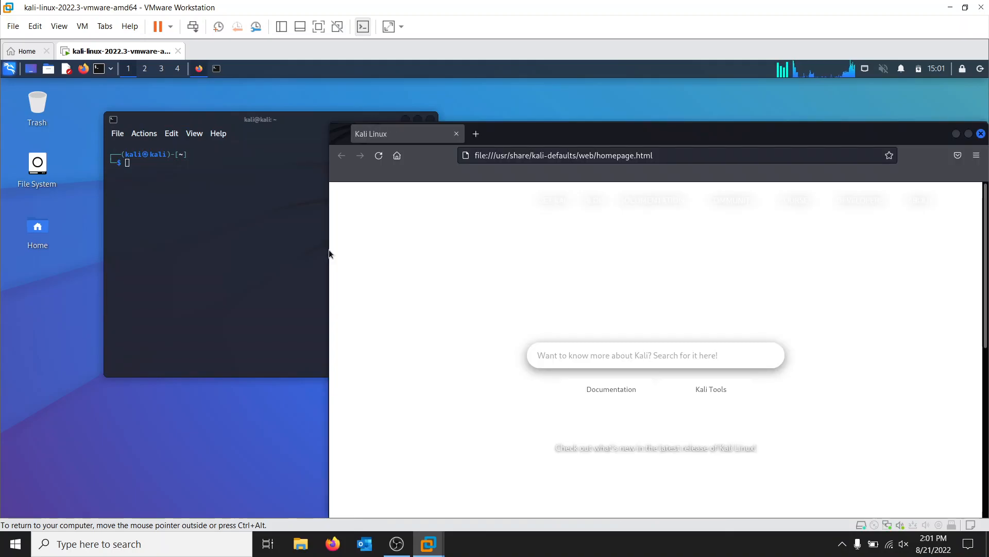
type("r")
left_click(571, 156)
key("BackSpace")
type("tryhackme")
key("Return")
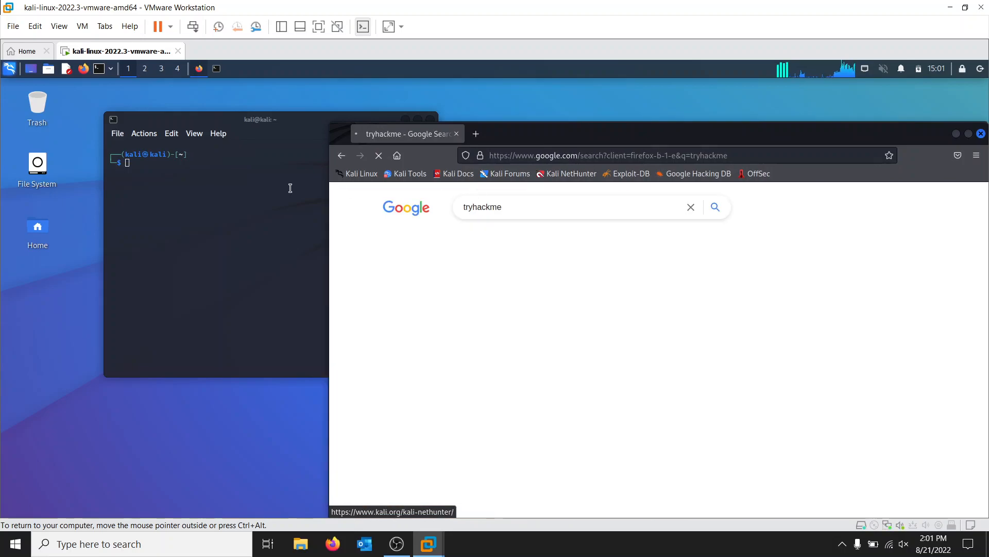
Step: List the home directory in the terminal, change into Documents, and list its contents
left_click(246, 188)
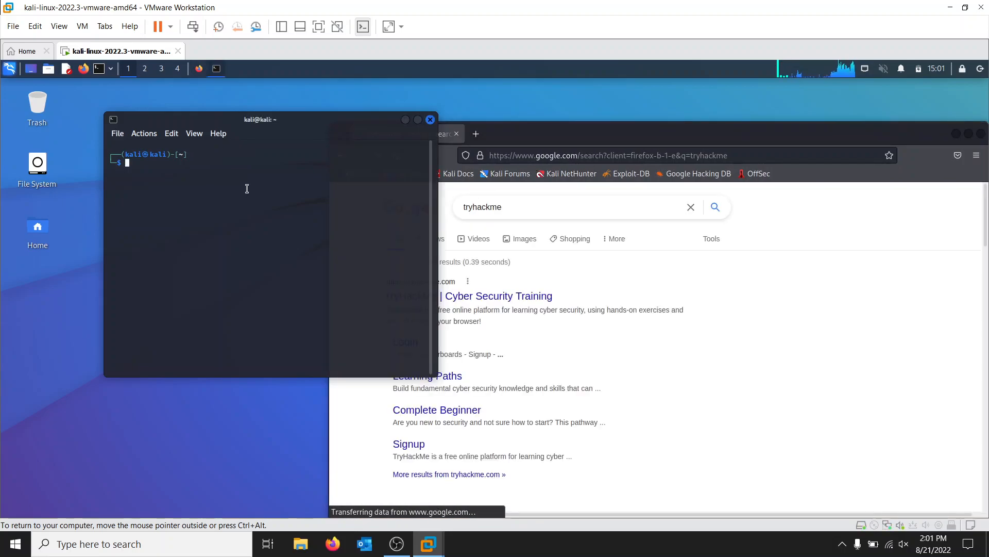
type("ls")
key("Return")
type("cd Documents")
key("Return")
type("ls")
key("Return")
Step: Create a directory named tryhackme inside Documents from the terminal and list the contents of Documents
type("mk")
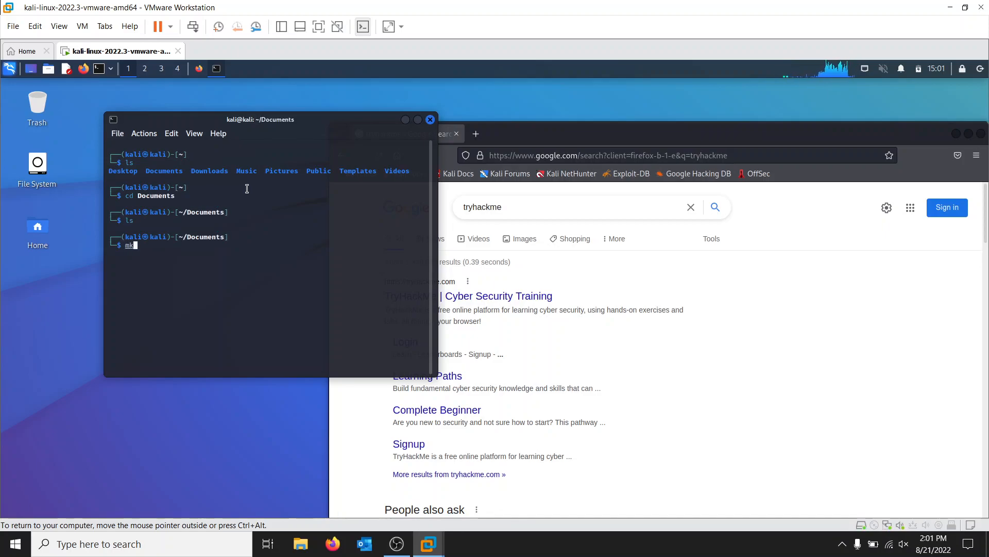
type("dir tryhackme")
key("Return")
type("ls")
key("Return")
Step: Change into the tryhackme directory in the terminal and list its contents
type("cd tryhackme")
key("Return")
type("ls")
key("Return")
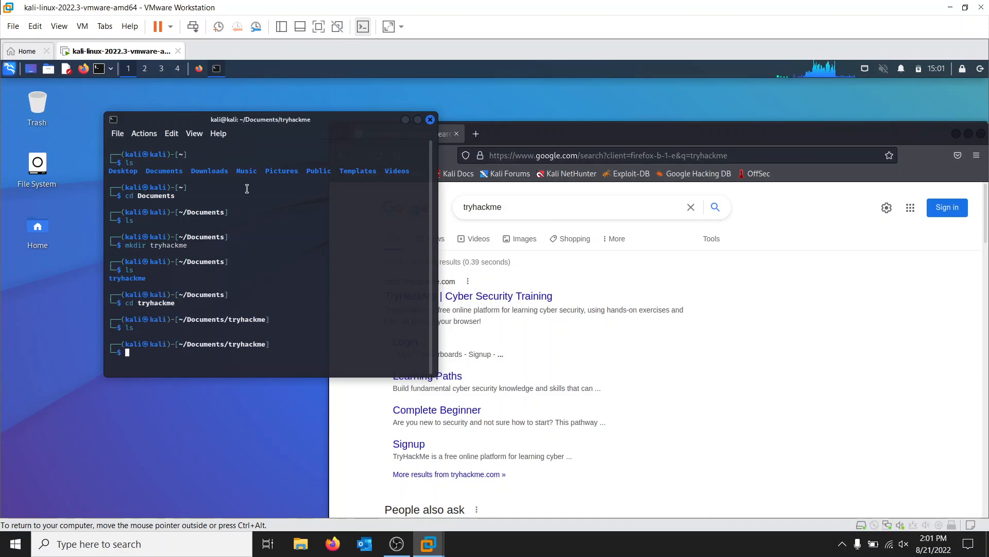
Step: Open the TryHackMe website from the Google results, move the browser window fully into view, and go to the site's login page
left_click(510, 143)
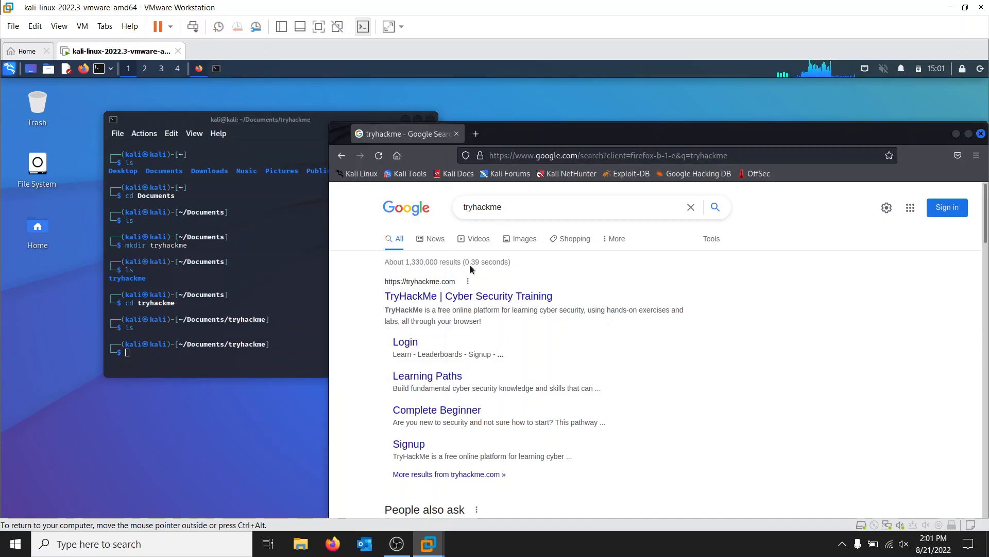
left_click(455, 297)
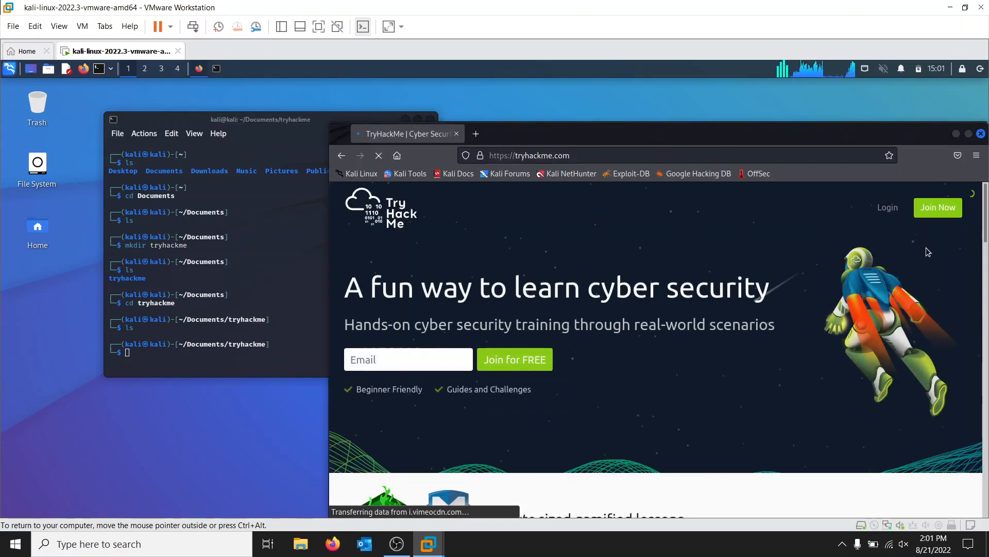
left_click(883, 212)
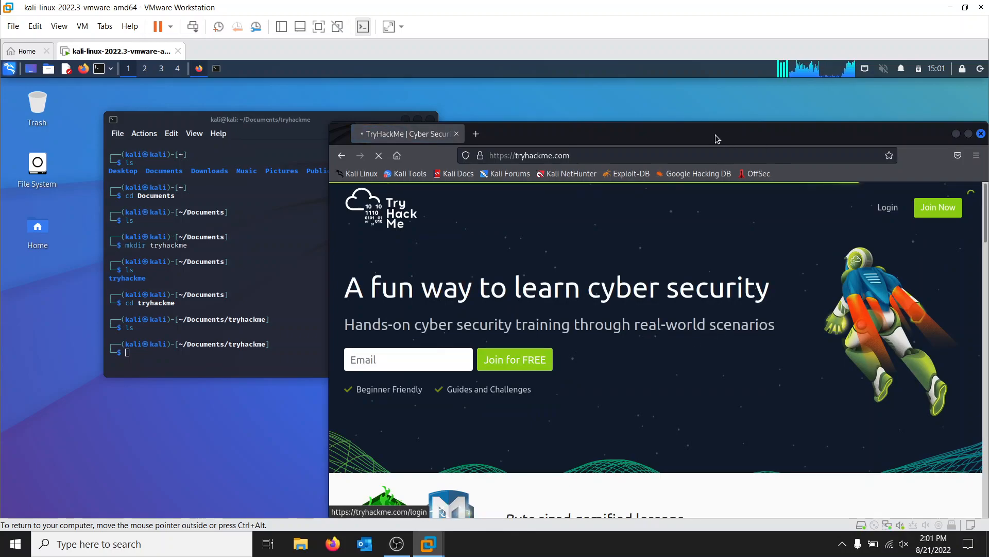
left_click_drag(694, 133, 687, 90)
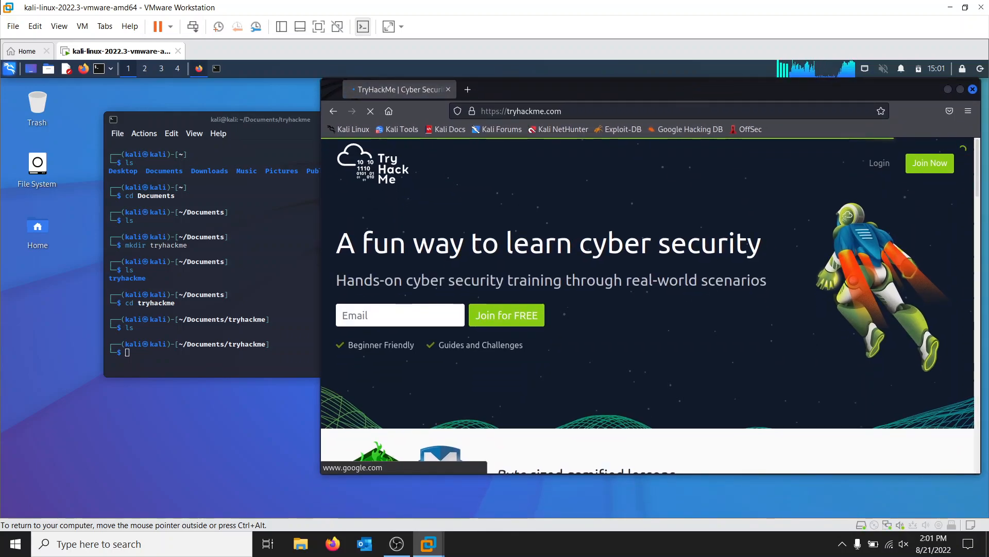
left_click(880, 166)
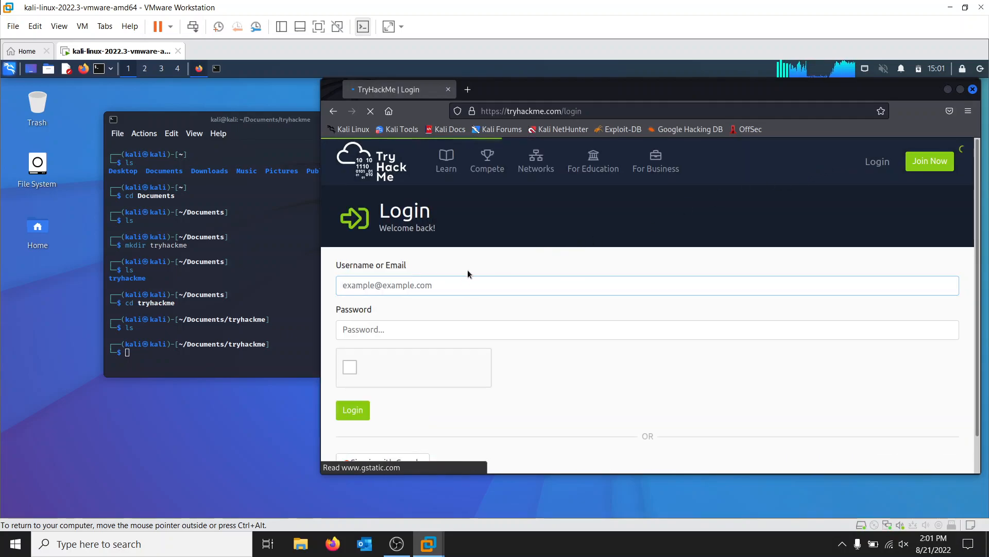
Step: Log in to TryHackMe with the account username and password, complete the reCAPTCHA check, and decline saving the login
type("ogskeltal")
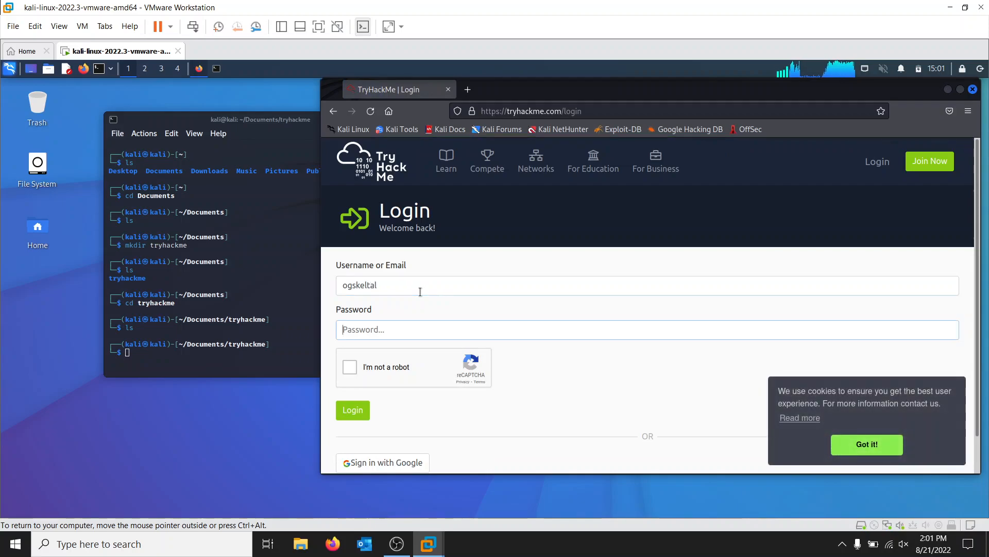
key("Tab")
type("••")
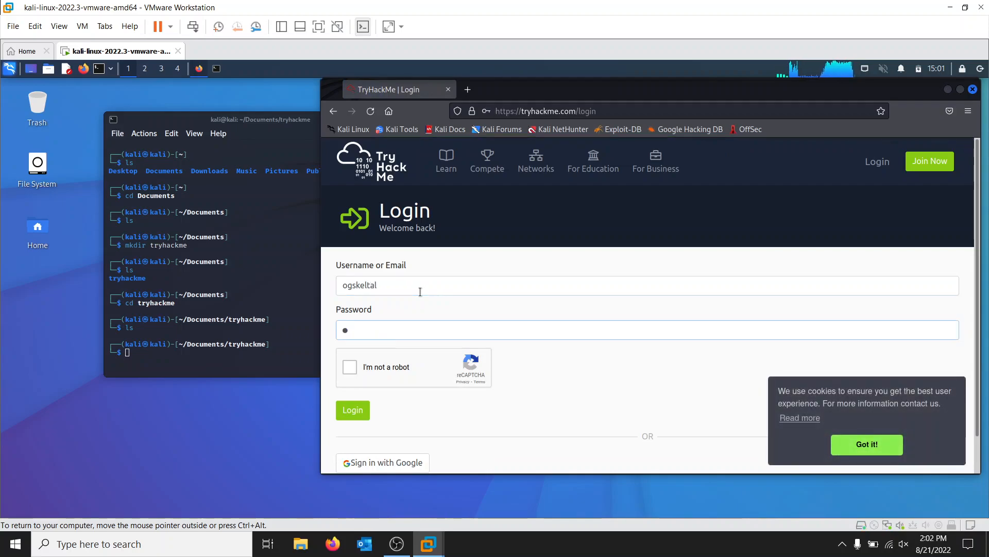
type("•••")
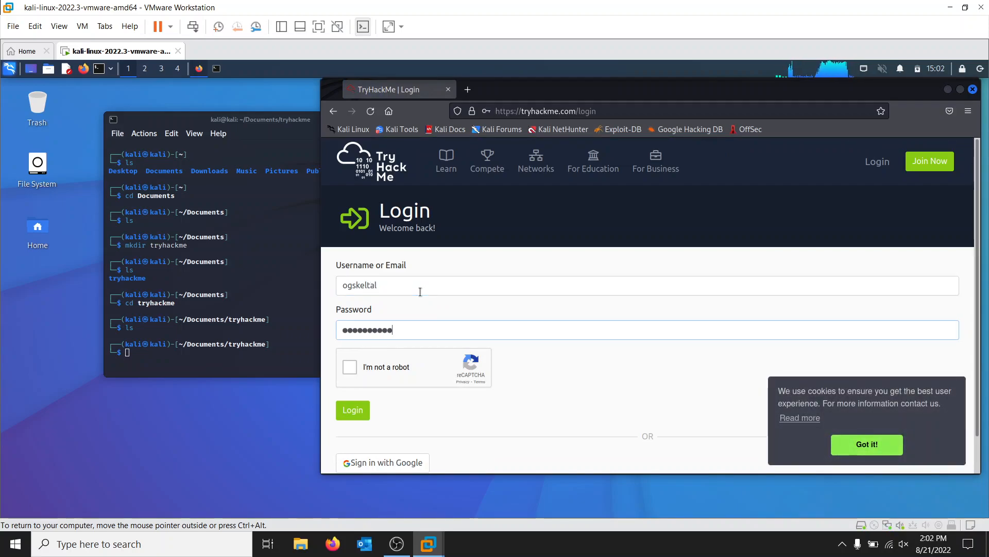
left_click(351, 369)
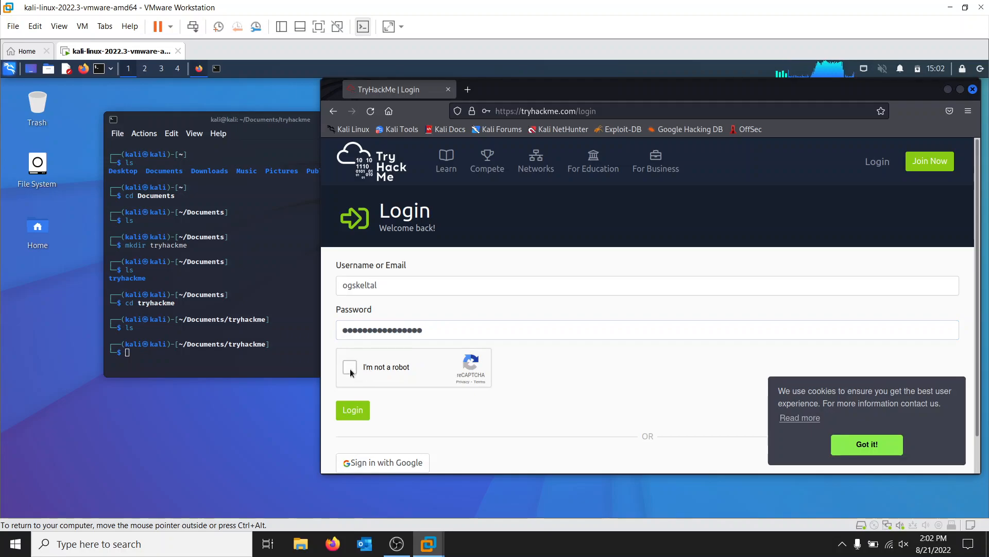
left_click(358, 410)
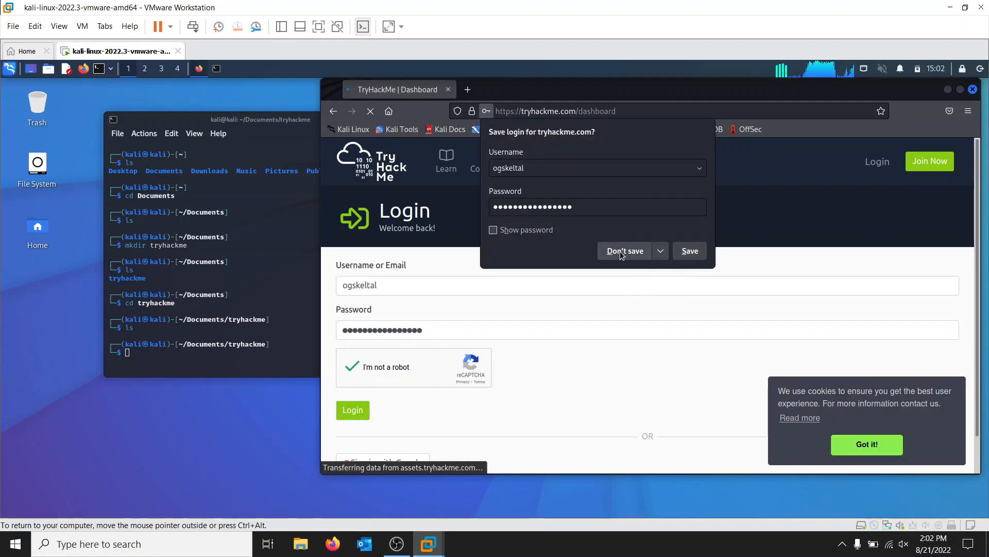
left_click(616, 251)
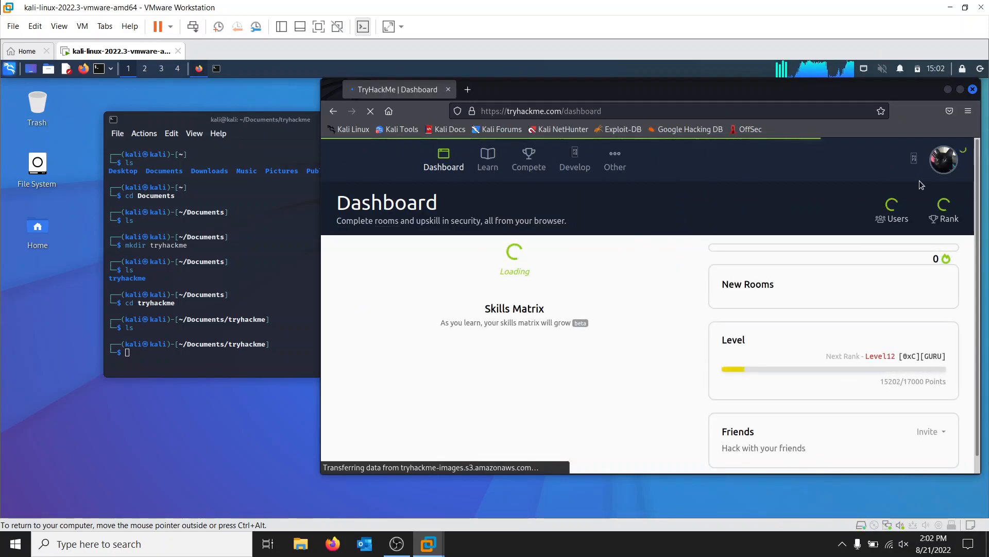
Step: Dismiss the cookie notice on the TryHackMe dashboard and maximize the browser window
left_click(936, 168)
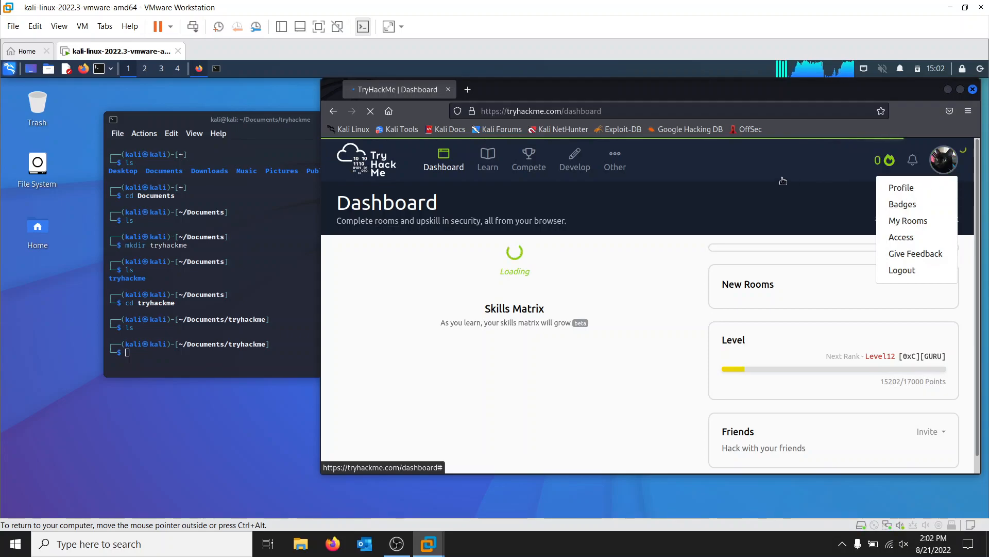
left_click(616, 160)
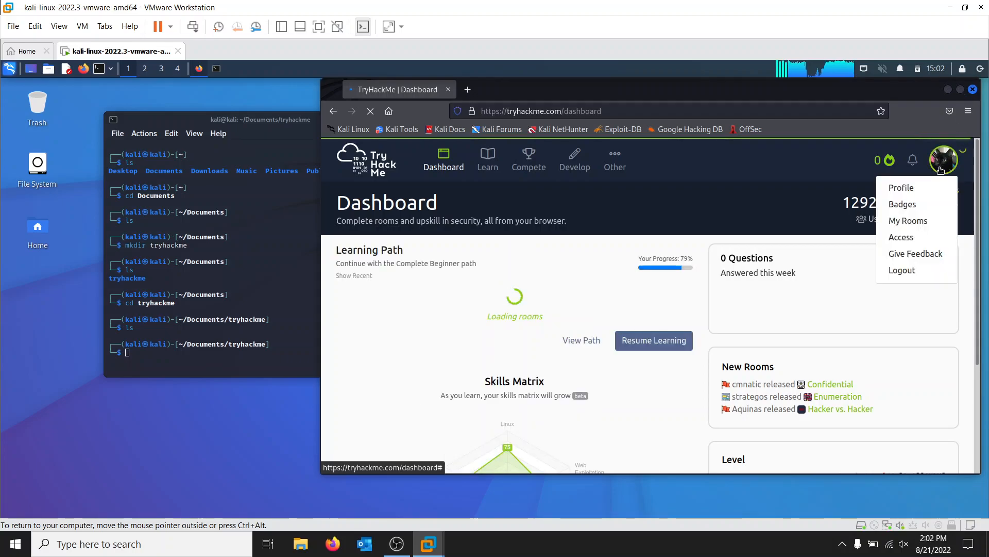
left_click(867, 444)
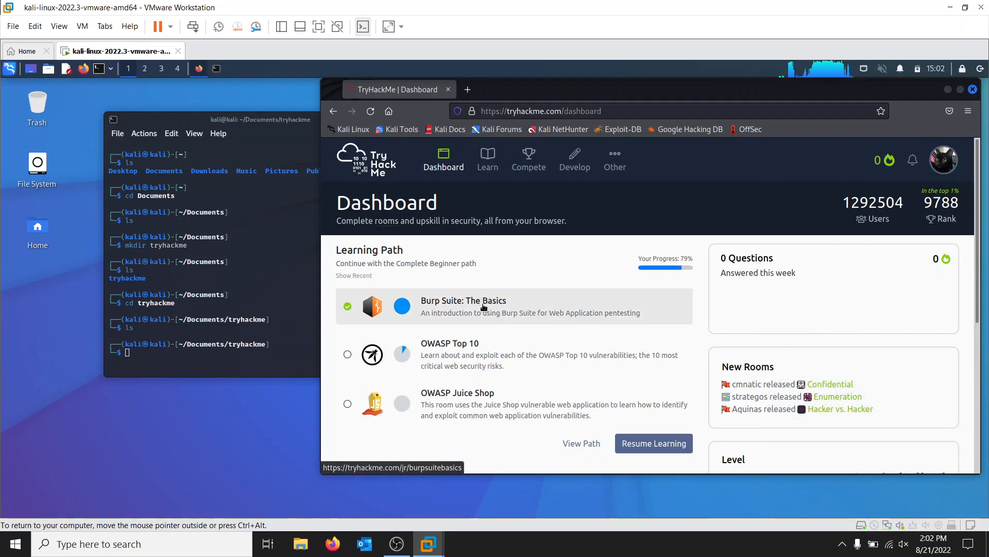
left_click(961, 91)
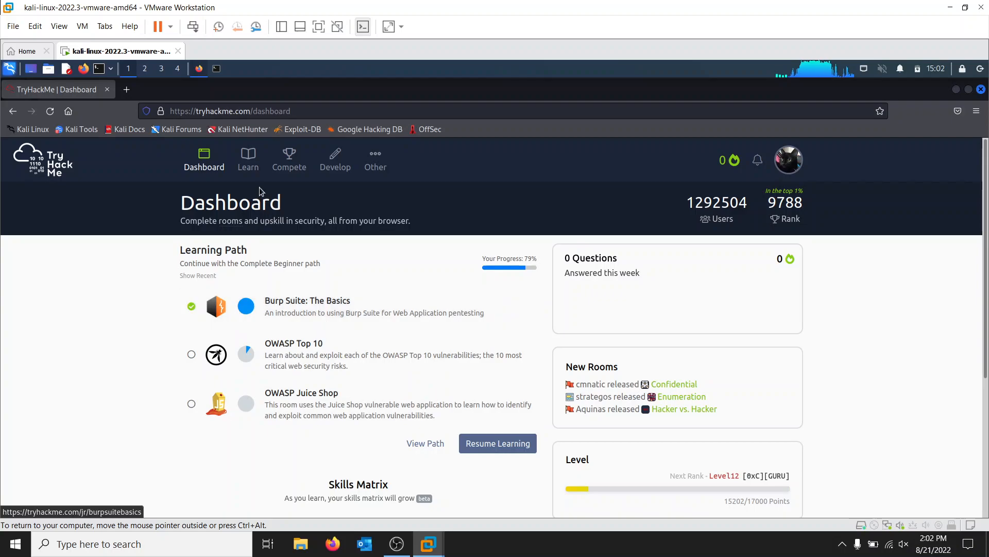
Step: Look at the learning paths in the Learn section and open the account's OpenVPN Access page
left_click(248, 164)
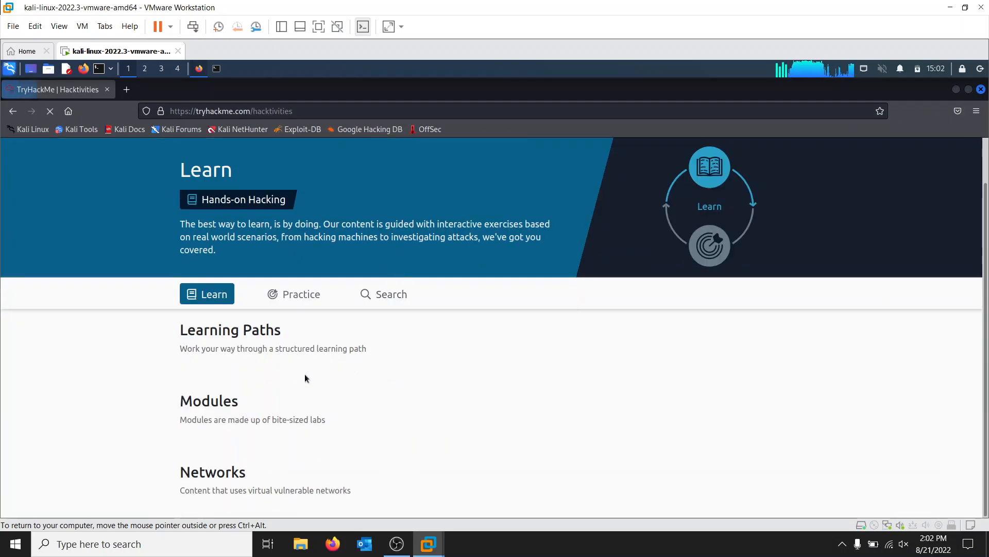
scroll(296, 323, "down", 6)
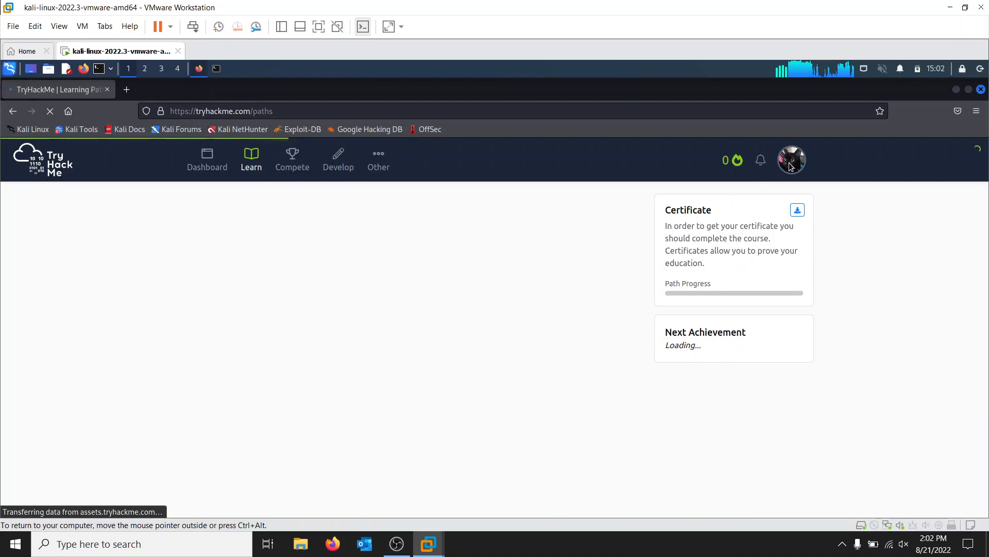
left_click(791, 164)
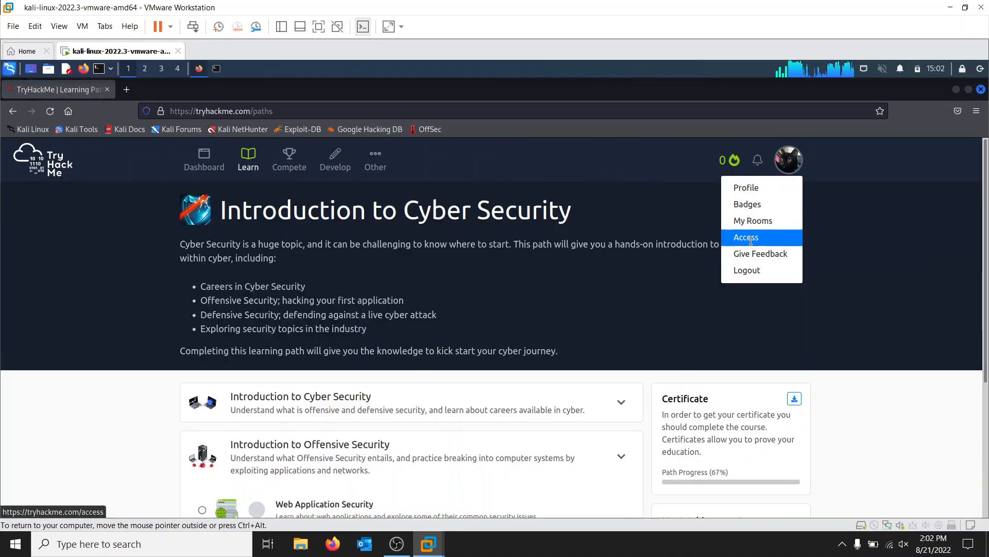
left_click(751, 240)
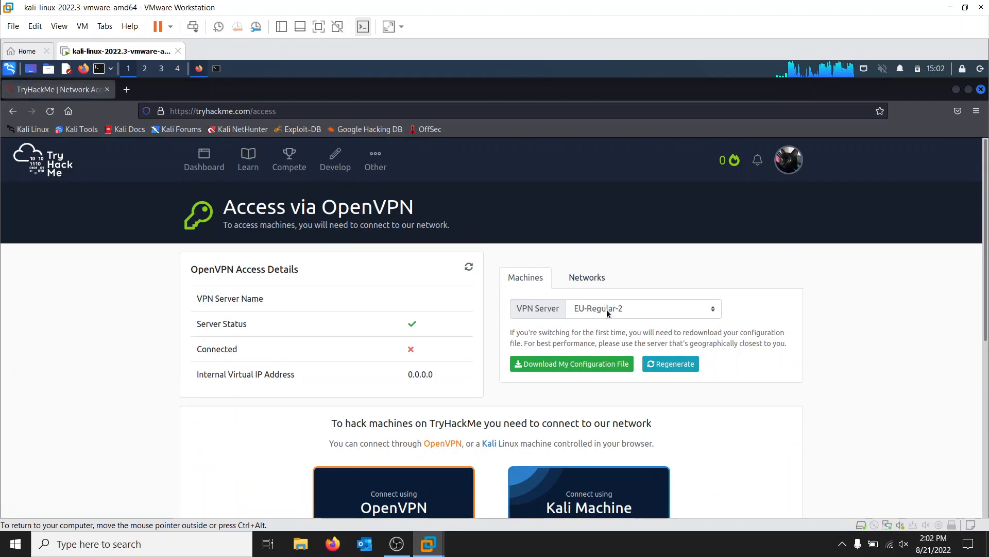
Step: Switch the VPN server for machines to US-West-VIP-1 and download the OpenVPN configuration file
left_click(627, 309)
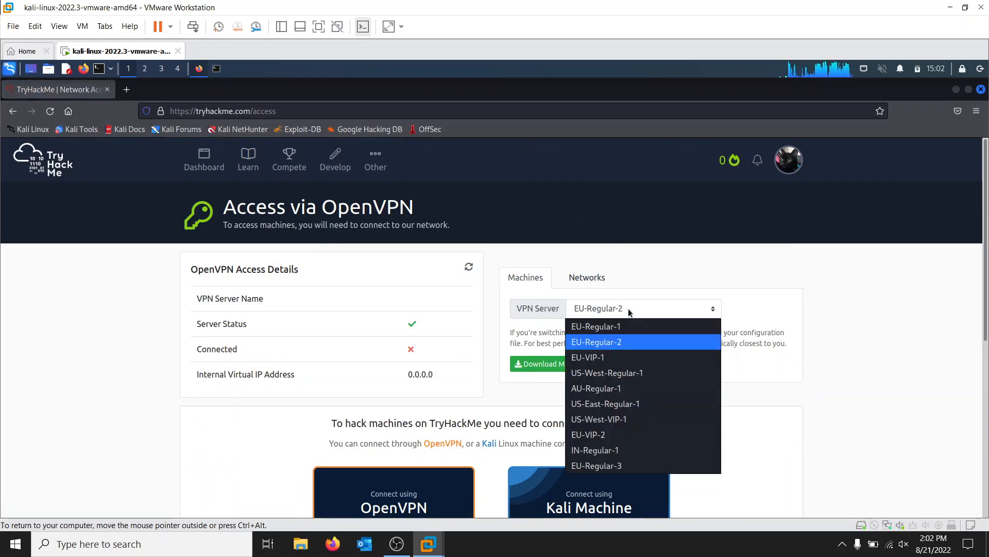
left_click(631, 419)
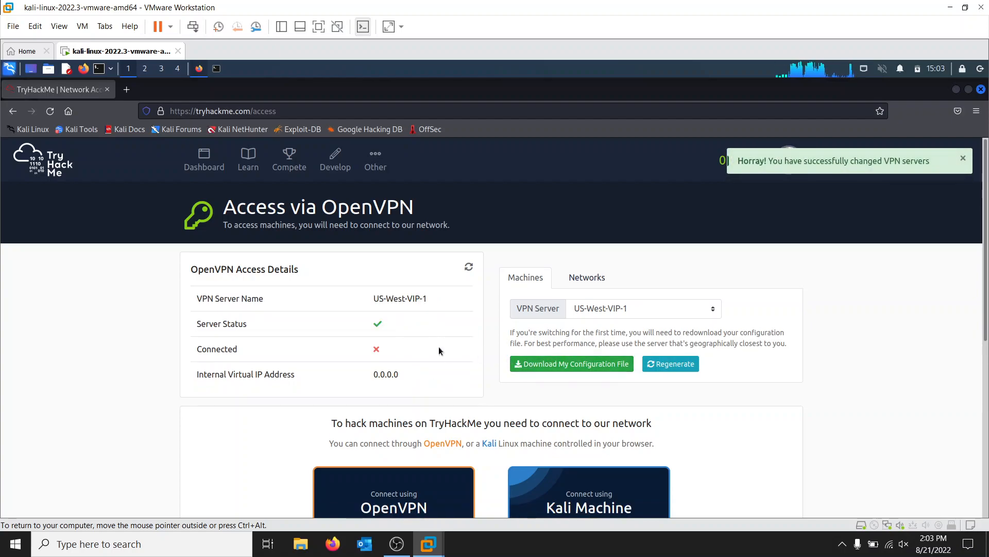
left_click(553, 366)
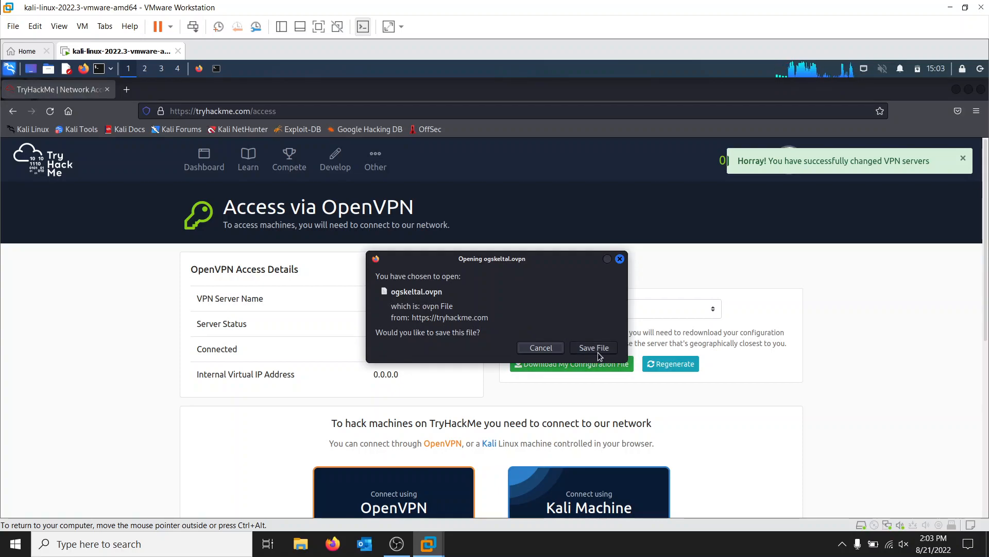
left_click(594, 348)
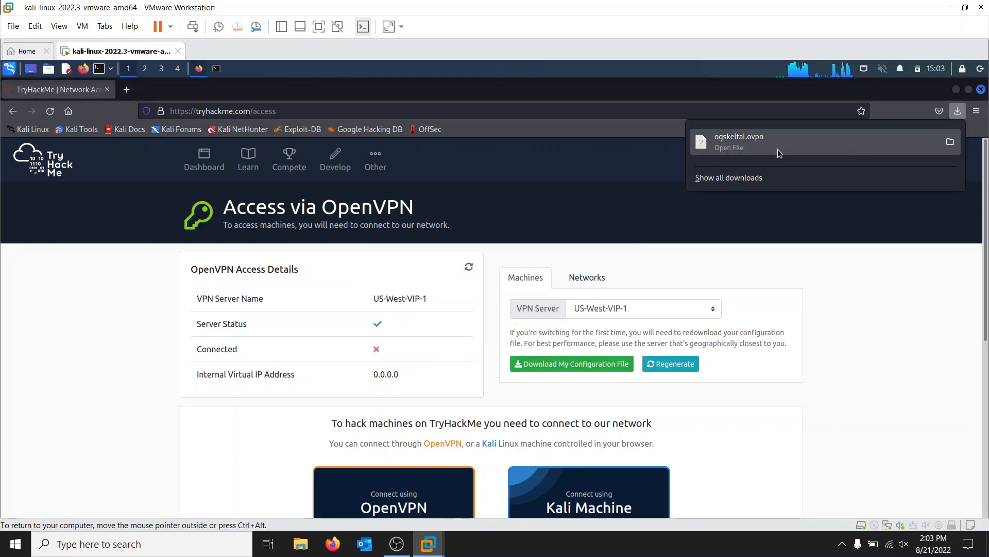
Step: Regenerate the OpenVPN configuration and move the already downloaded .ovpn file from the Downloads folder to the trash
left_click(680, 365)
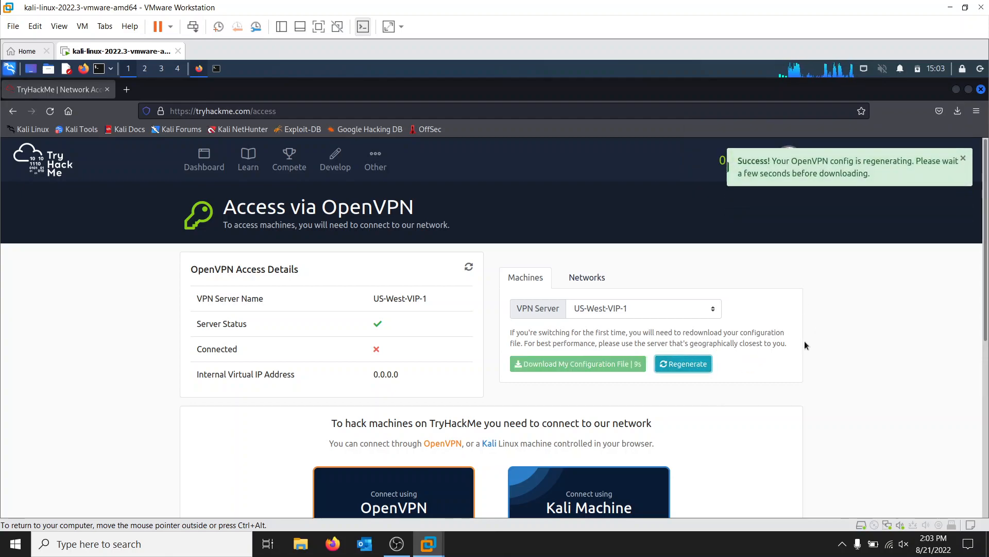
left_click(962, 159)
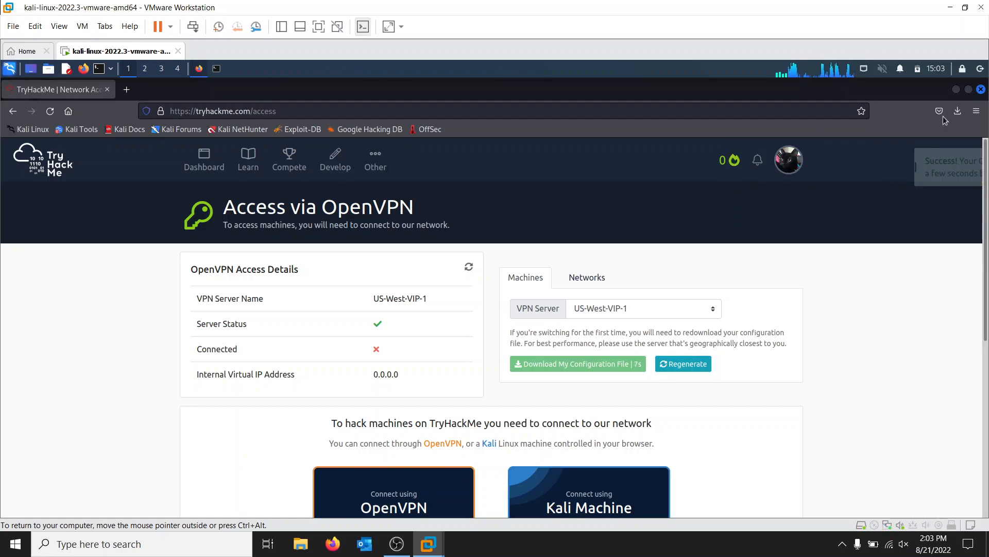
left_click(958, 111)
right_click(754, 146)
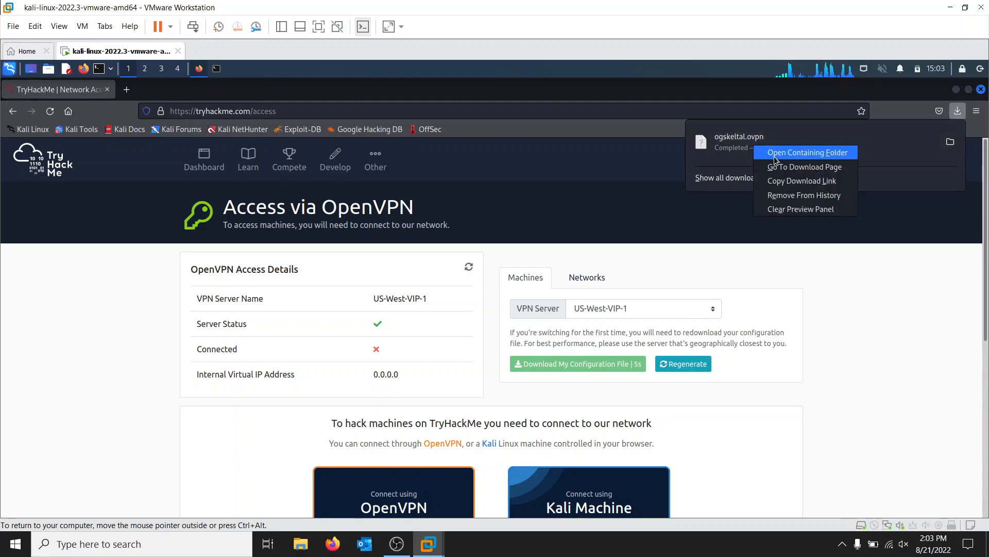
left_click(808, 152)
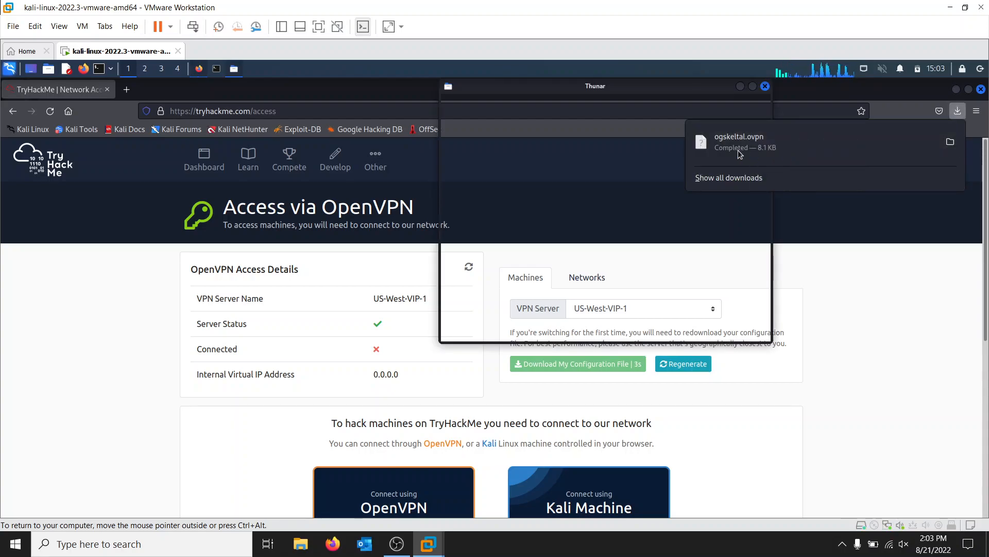
right_click(574, 157)
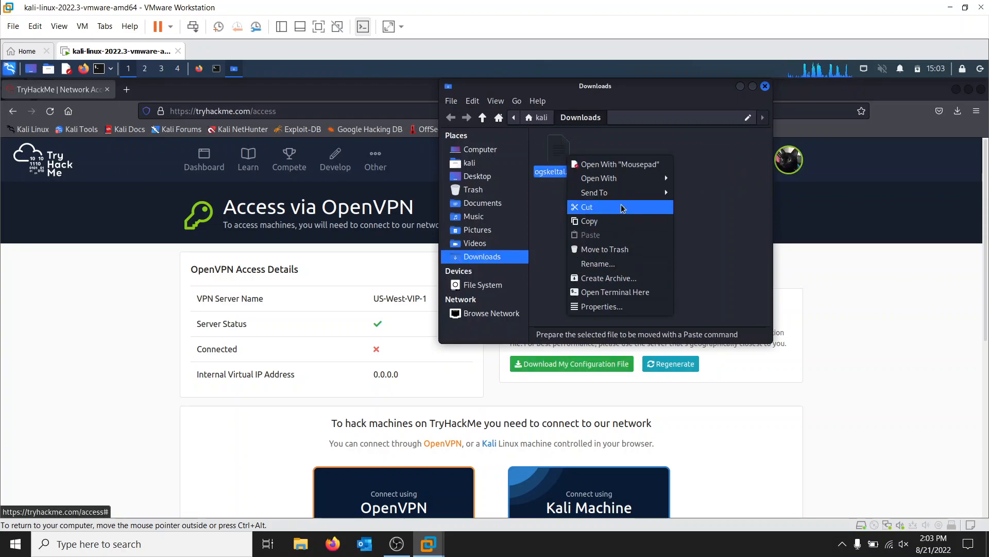
left_click(615, 249)
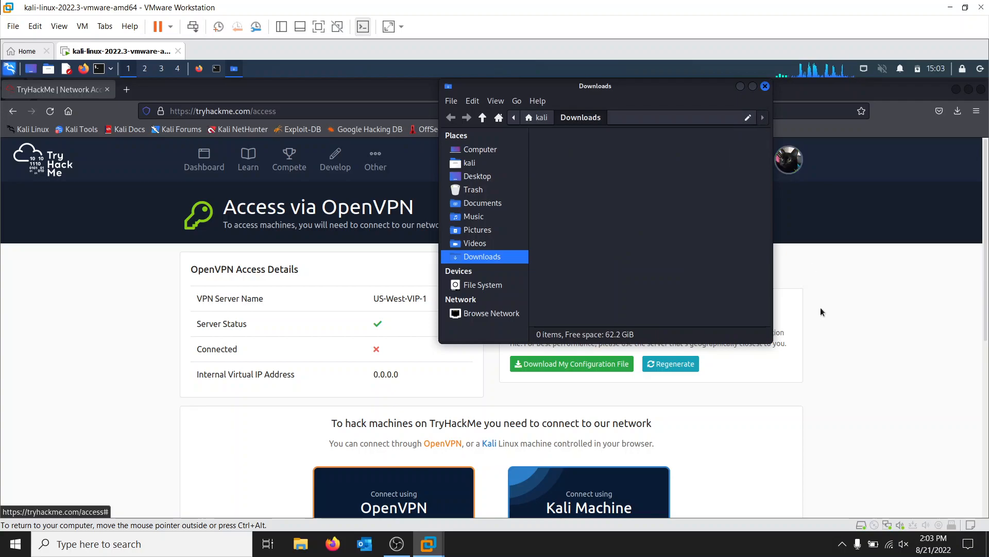
Step: Download and save the regenerated OpenVPN configuration file, and minimize the browser to reveal the Downloads folder and terminal
left_click(613, 382)
left_click(545, 365)
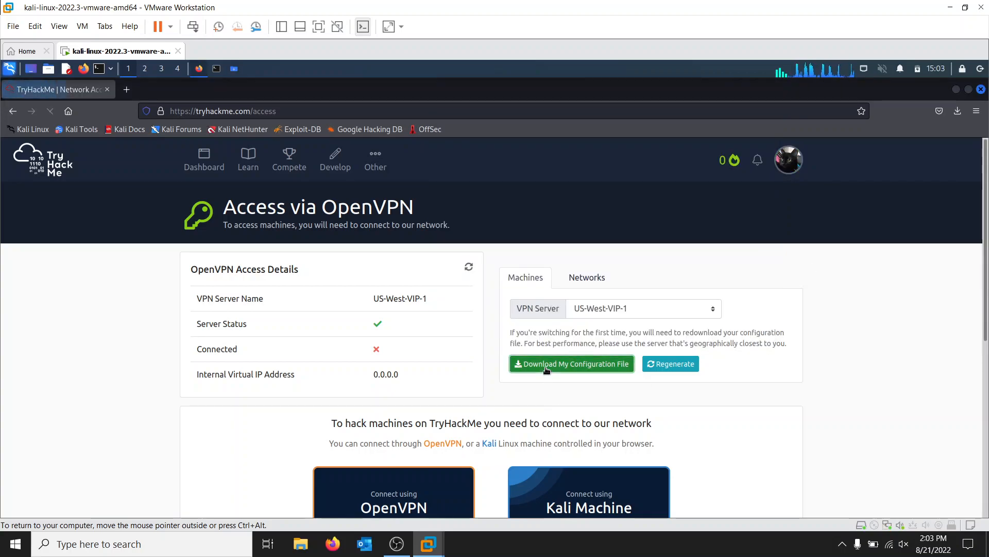
left_click(592, 347)
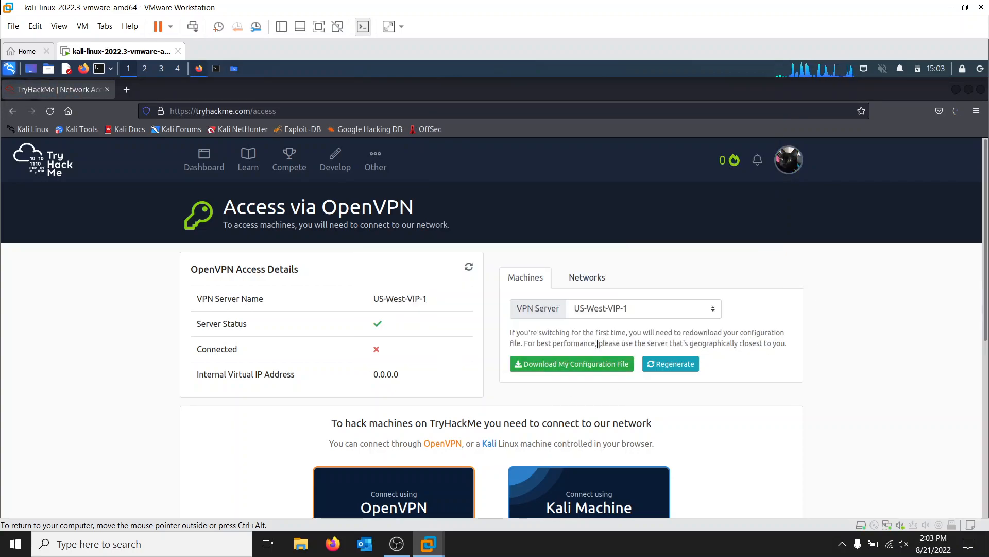
left_click(958, 112)
left_click(957, 115)
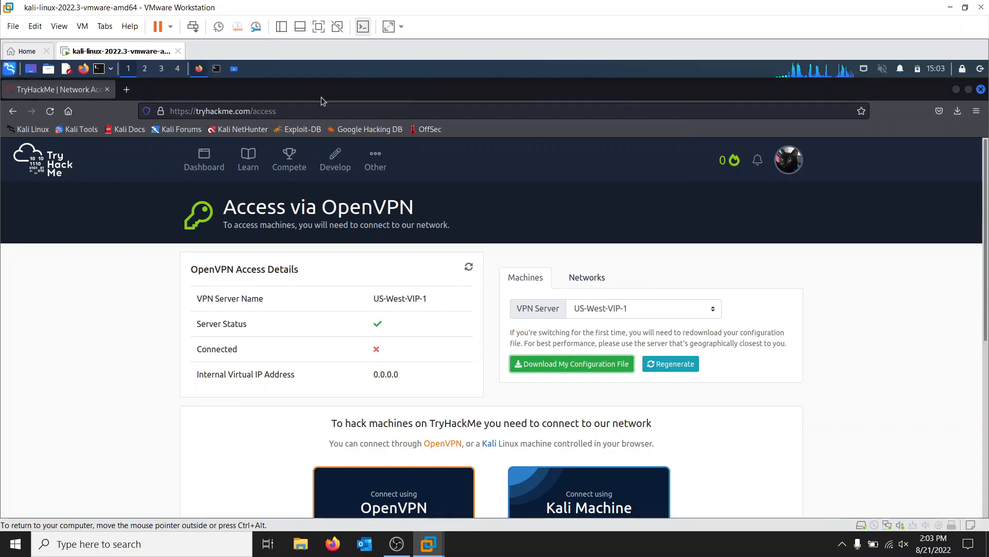
left_click(955, 91)
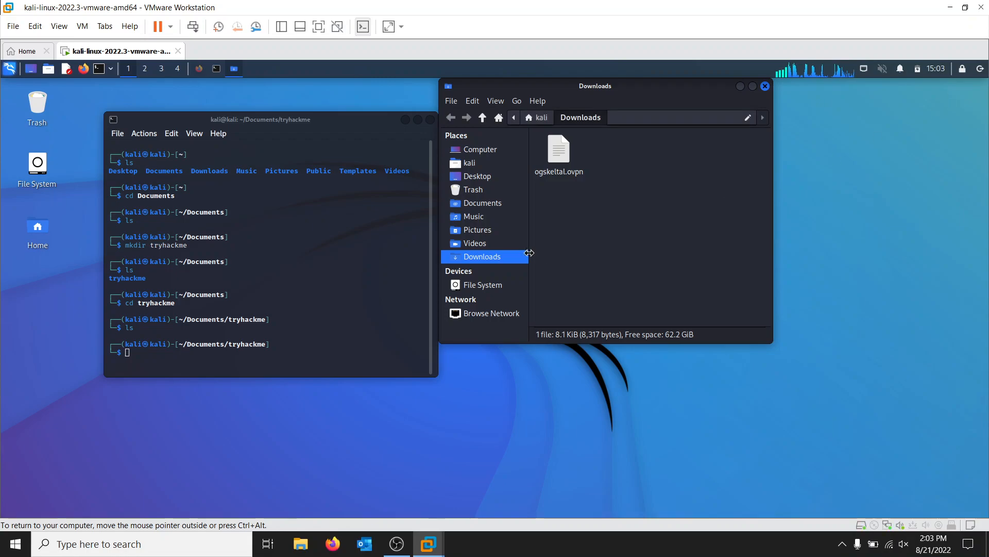
Step: In the terminal, return to the home directory, change to Downloads, and list its contents
left_click(172, 353)
type("cd ")
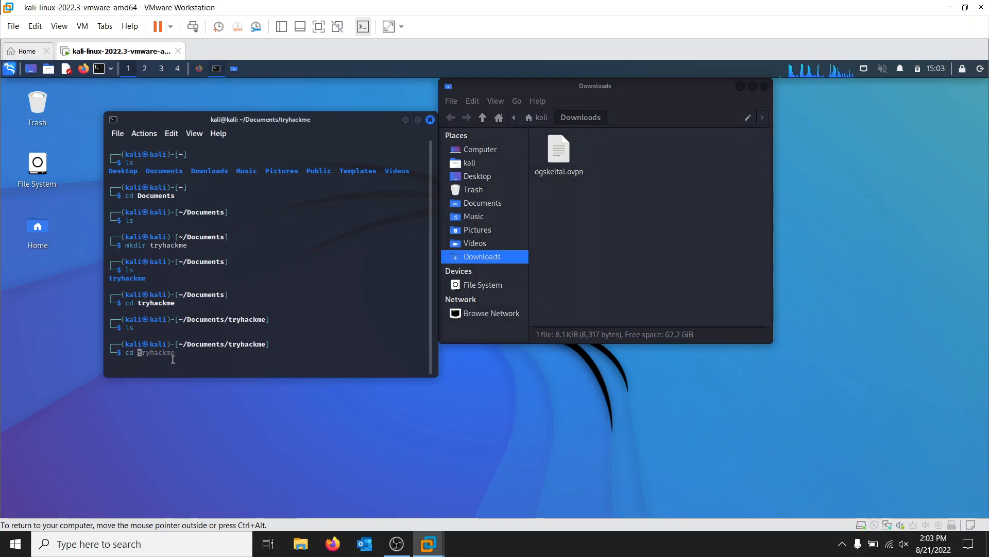
type("~")
key("Return")
type("cd Downloads")
key("Return")
type("ls")
key("Return")
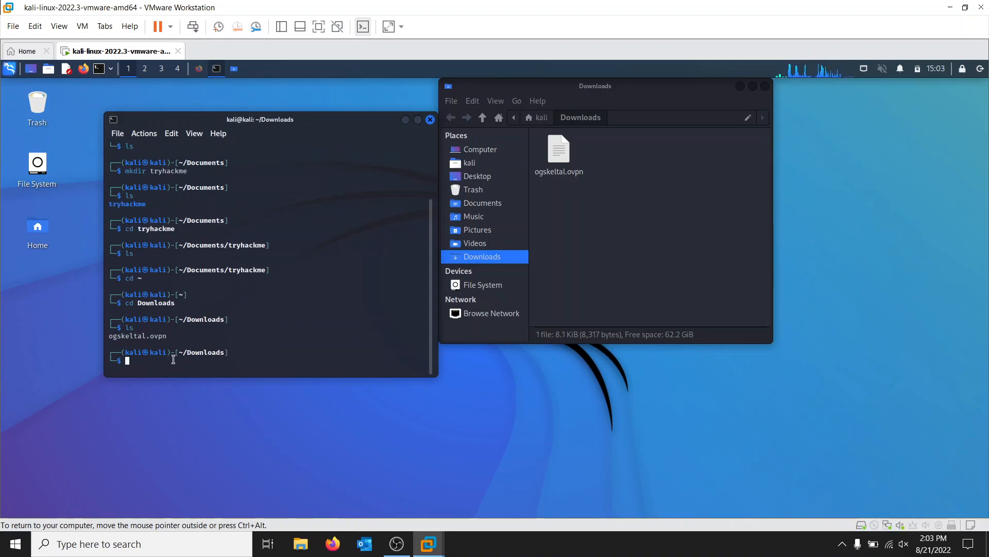
Step: Begin an mv command for the downloaded .ovpn file with a destination path starting at /home/
type("mv ogs")
key("Tab")
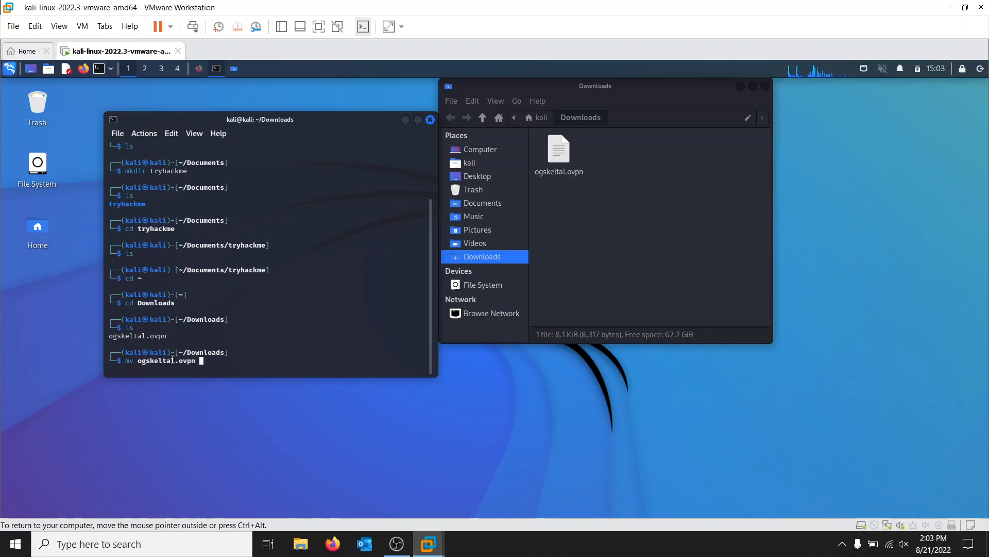
type("/h")
key("Tab")
type("D")
key("Tab")
type("oc")
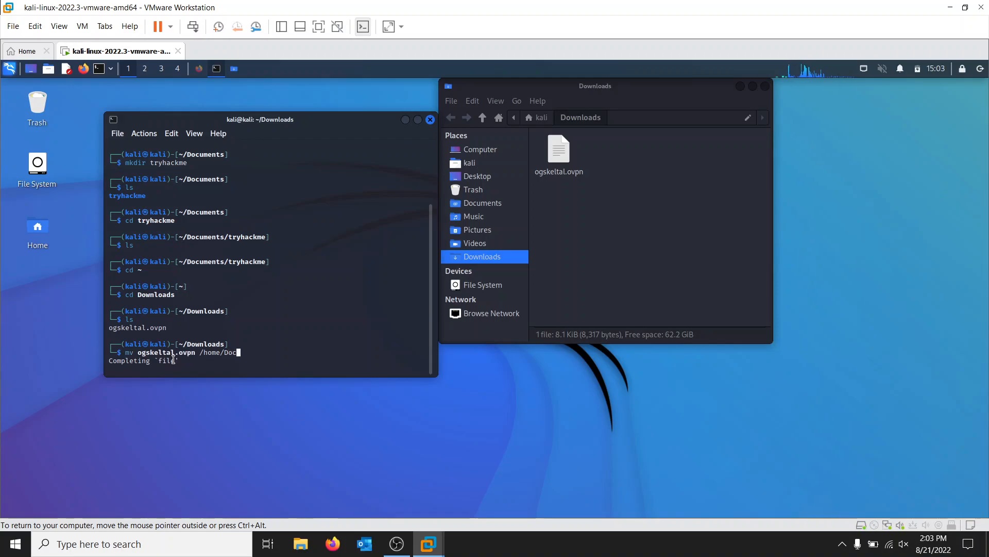
type("u")
key("BackSpace")
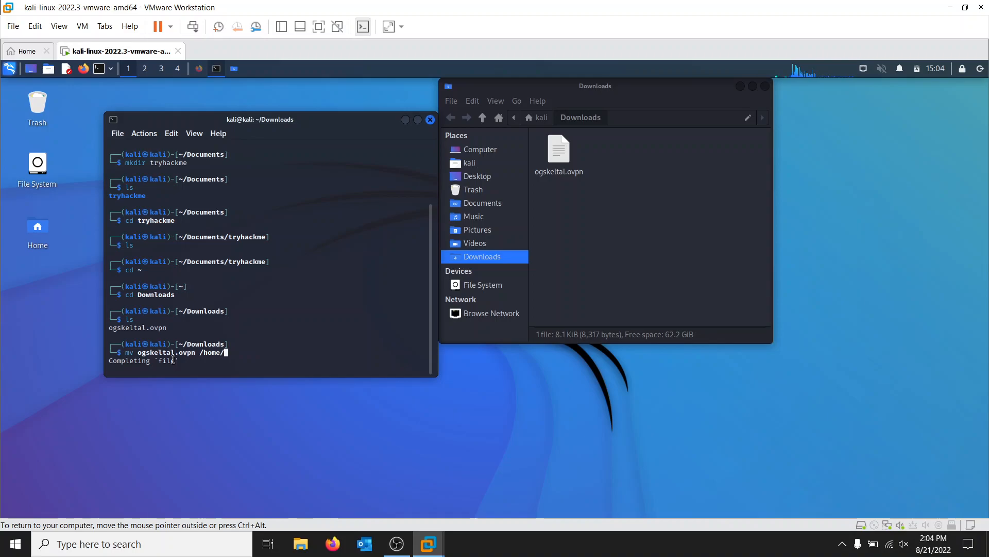
key("BackSpace")
type("/home/doc")
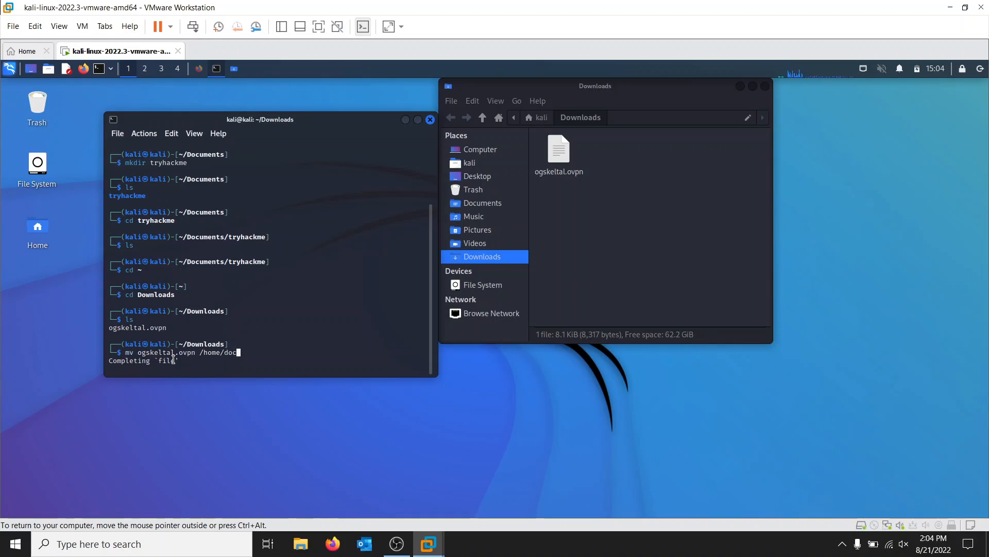
key("BackSpace")
key("BackSpace")
key("BackSpace")
Step: Complete the destination as /home/kali/Documents/tryhackme and run the command that moves the .ovpn file
key("Tab")
key("Tab")
key("Tab")
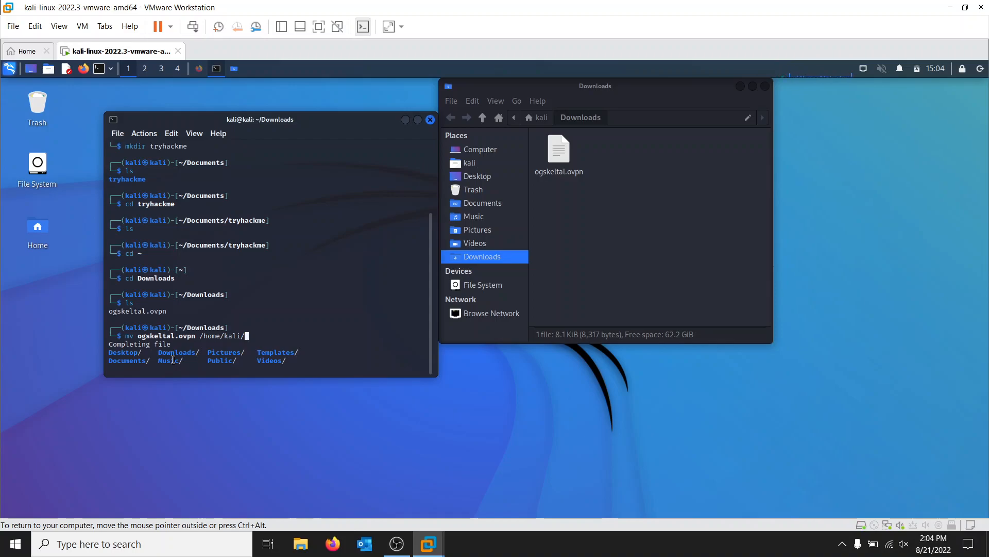
type("doc")
key("Tab")
type("try")
key("Tab")
key("BackSpace")
key("Return")
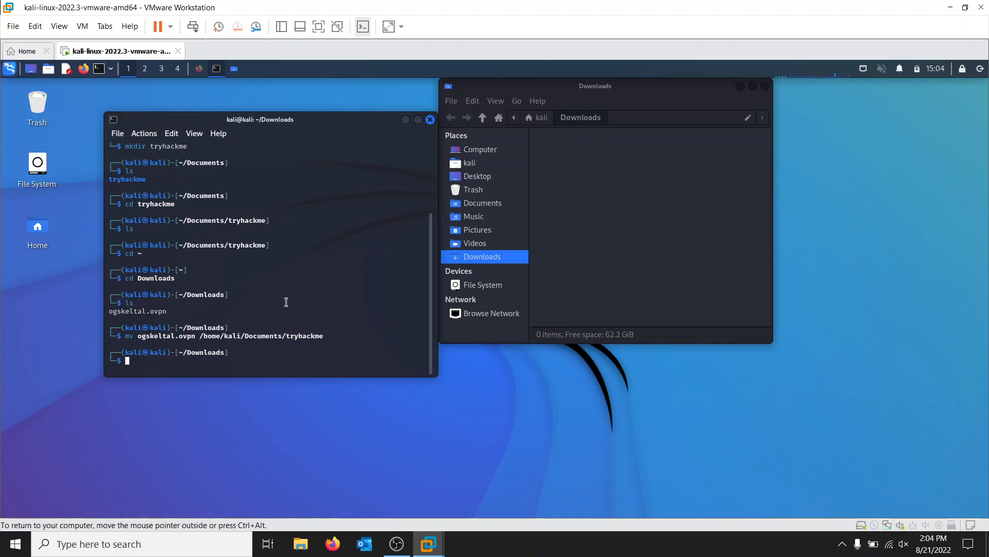
Step: Close the file manager, list the Downloads directory, and change to /home/kali/Documents/tryhackme to list its files
left_click(766, 86)
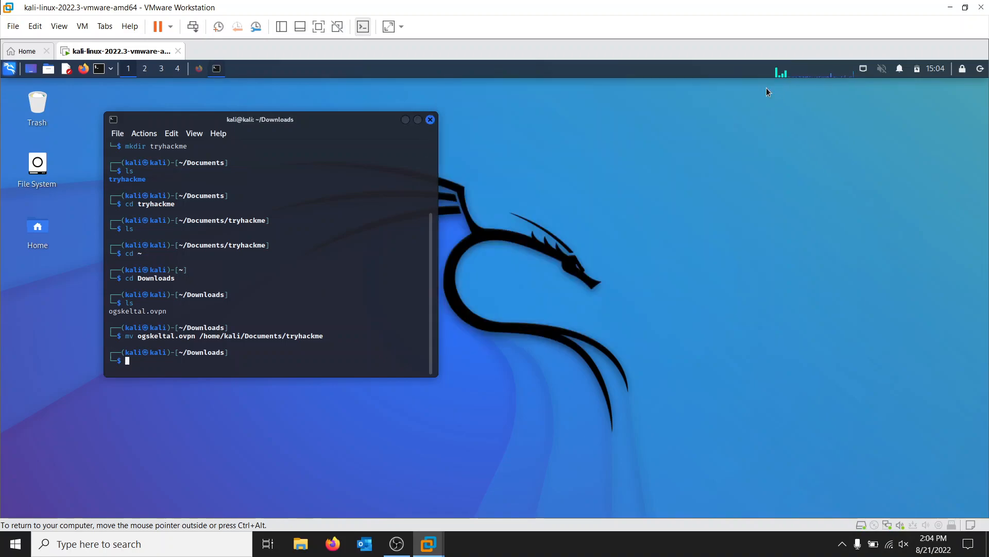
key("Return")
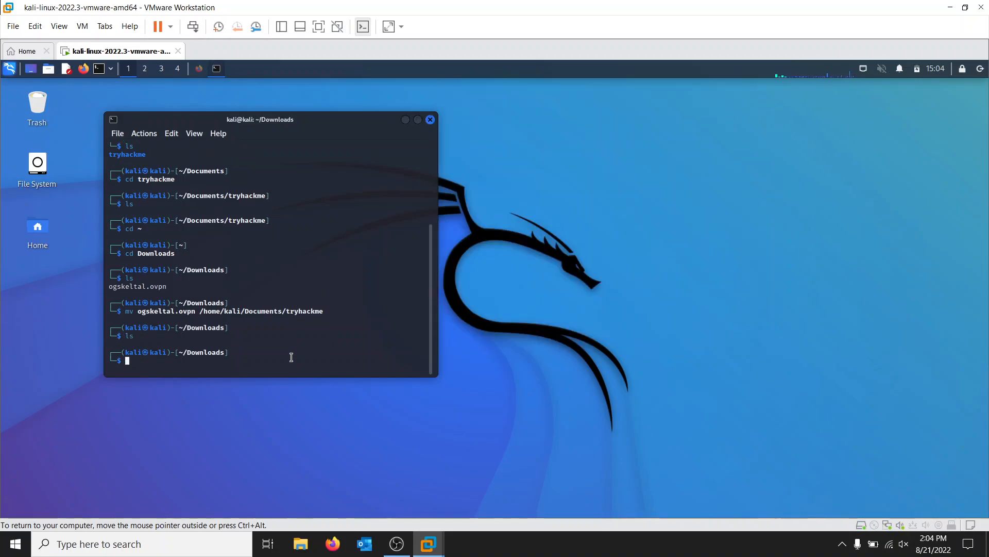
type("cd /home/kali/D")
key("Tab")
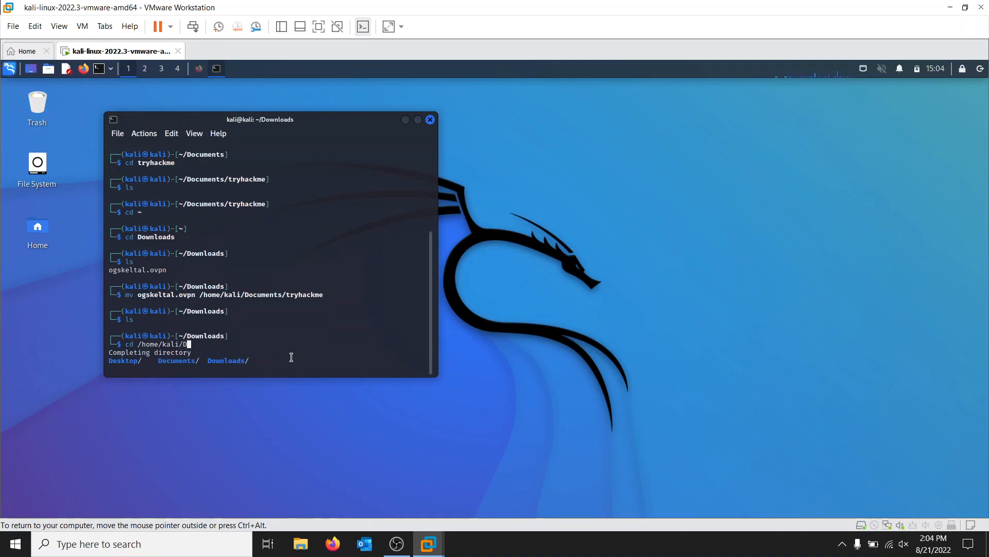
type("o")
key("Tab")
key("Return")
type("cd tryhackme")
key("Return")
type("ls")
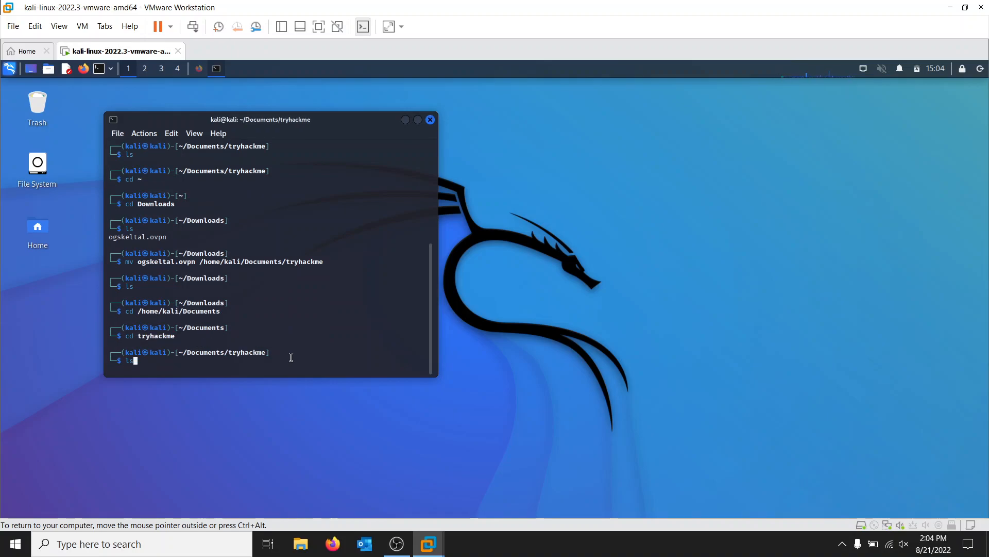
key("Return")
Step: Start the VPN connection by running openvpn with sudo on the .ovpn file, and submit the sudo password
type("sudo ope")
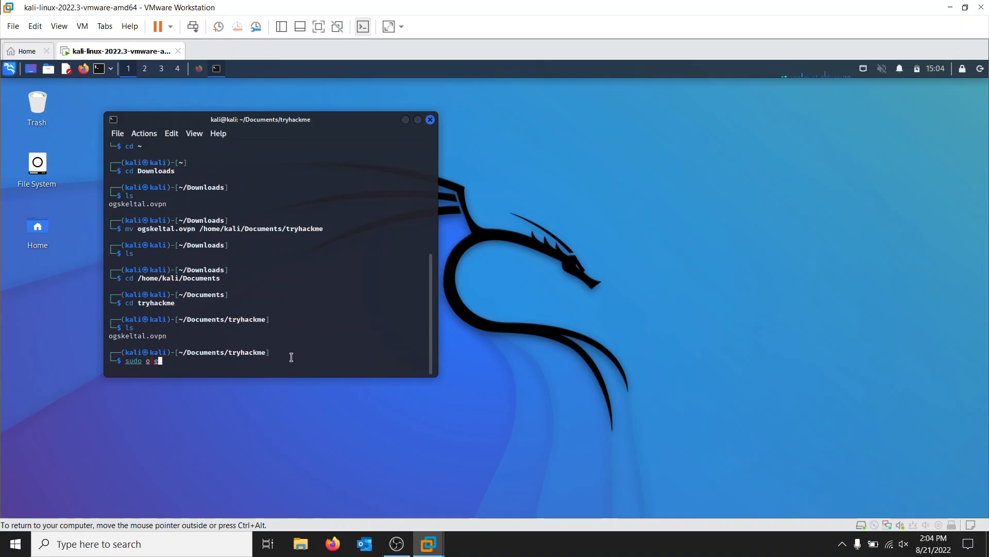
type("nvpn og")
key("Tab")
key("Return")
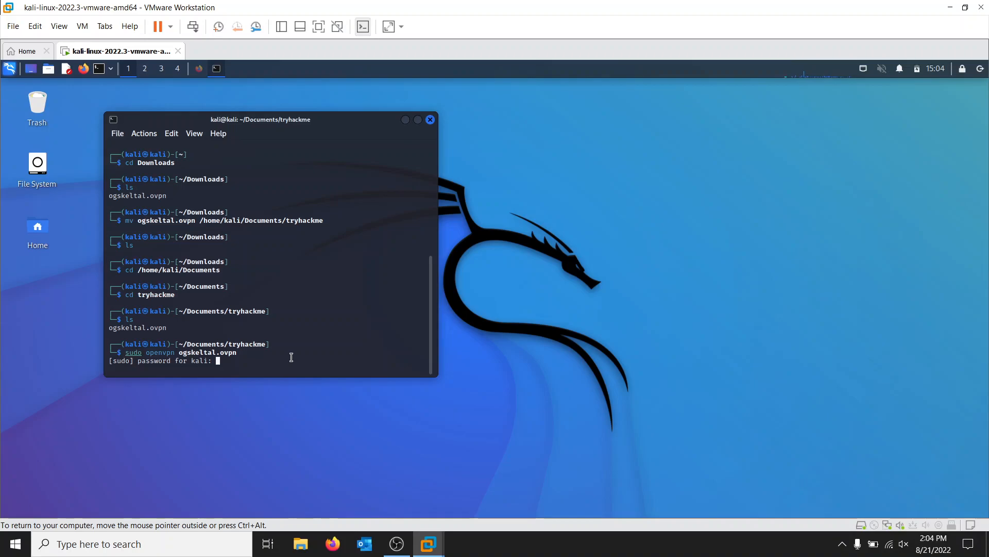
key("Return")
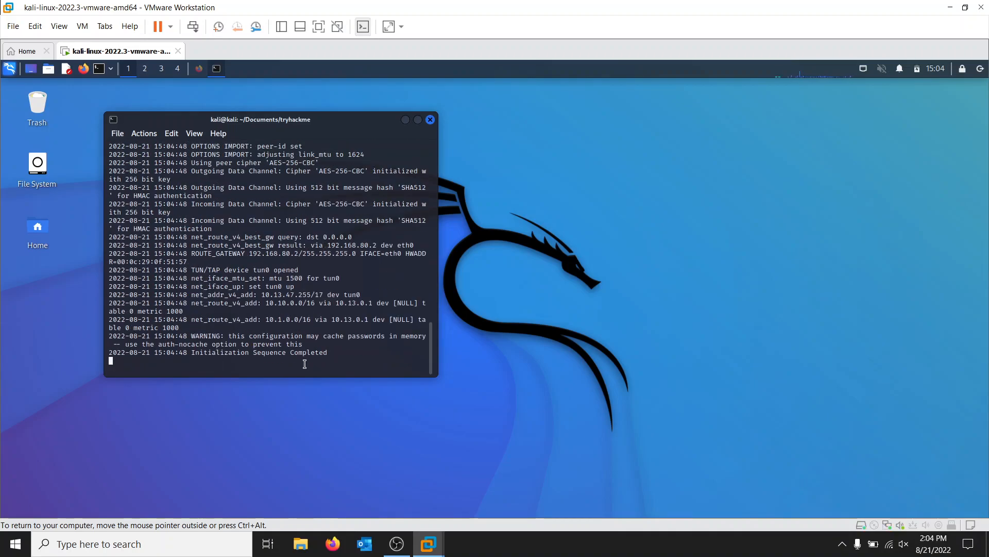
Step: Enlarge the terminal window and minimize it, leaving the OpenVPN session running
left_click_drag(440, 379, 606, 417)
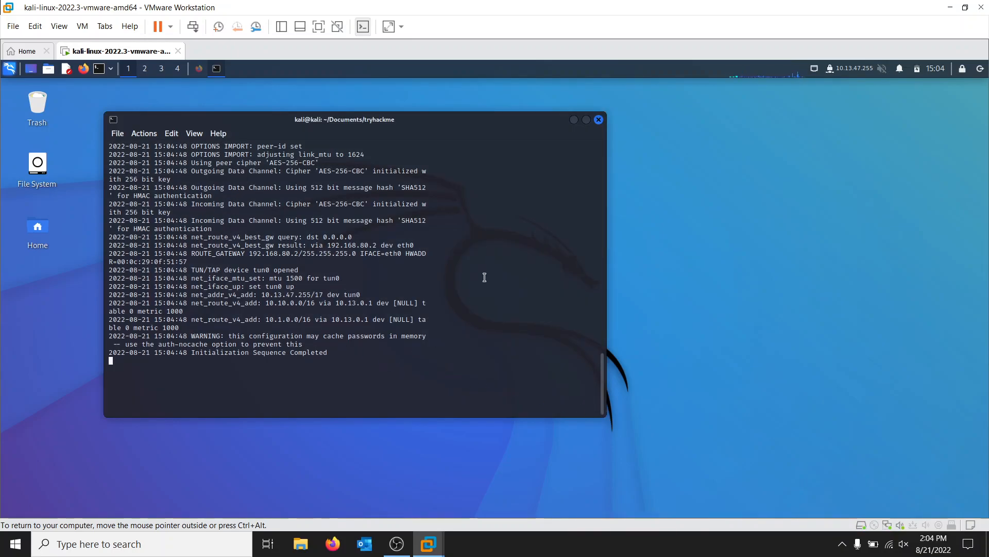
left_click(575, 120)
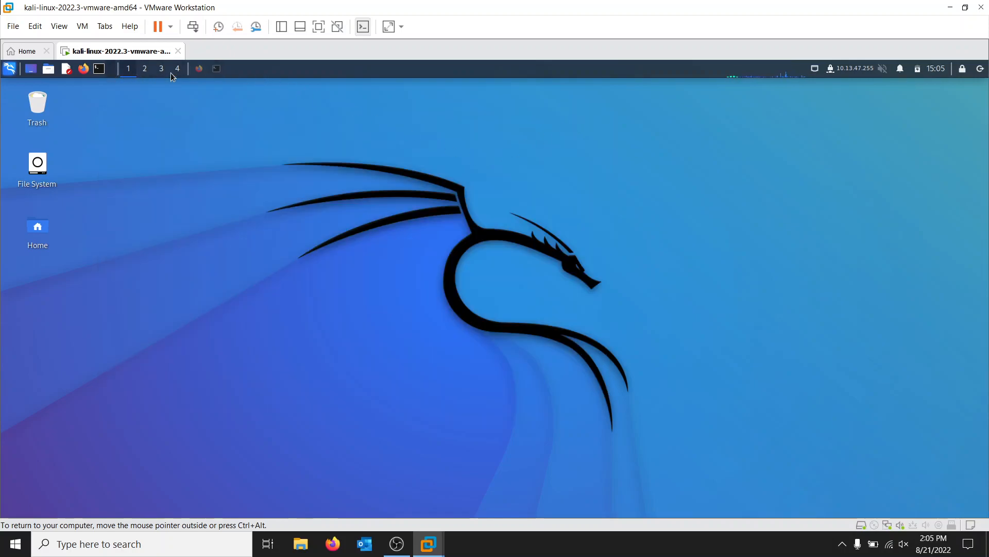
left_click(215, 69)
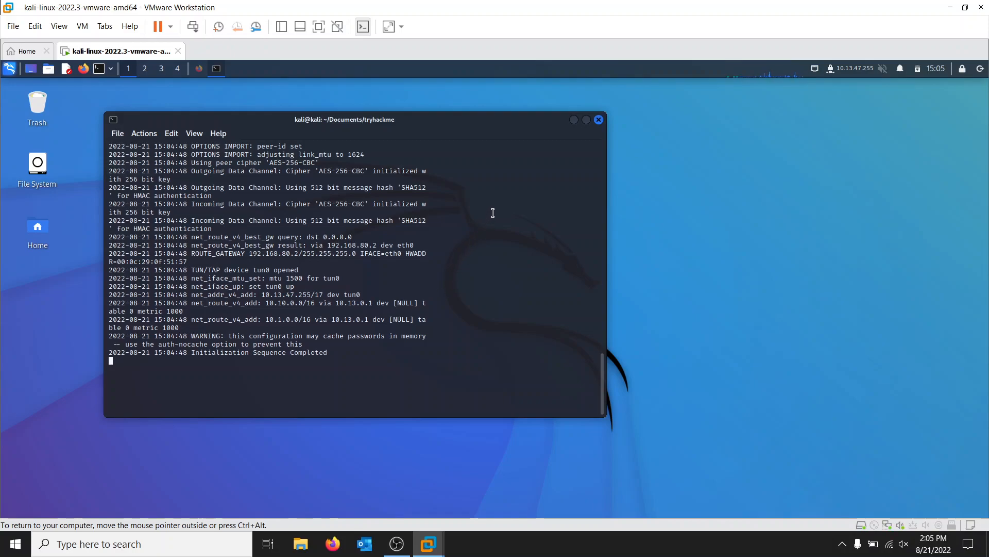
left_click(575, 120)
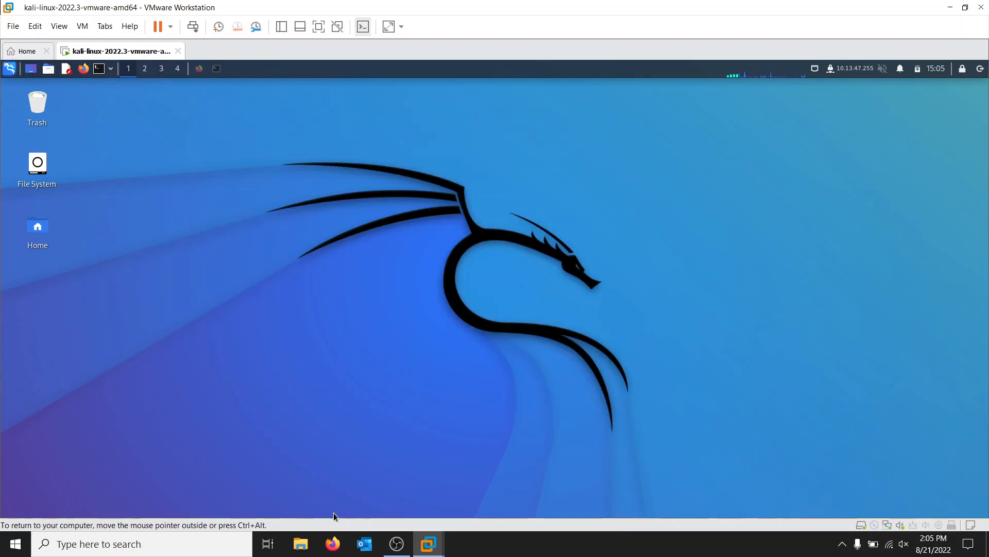
Step: Reload the TryHackMe Access page in the browser to check the OpenVPN connection details, and close the browser
mouse_move(402, 553)
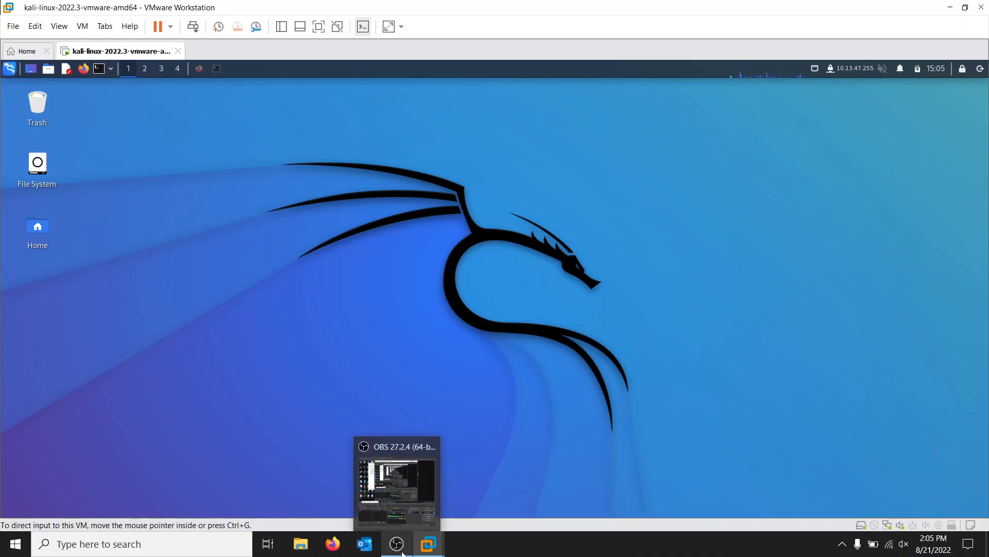
left_click(199, 69)
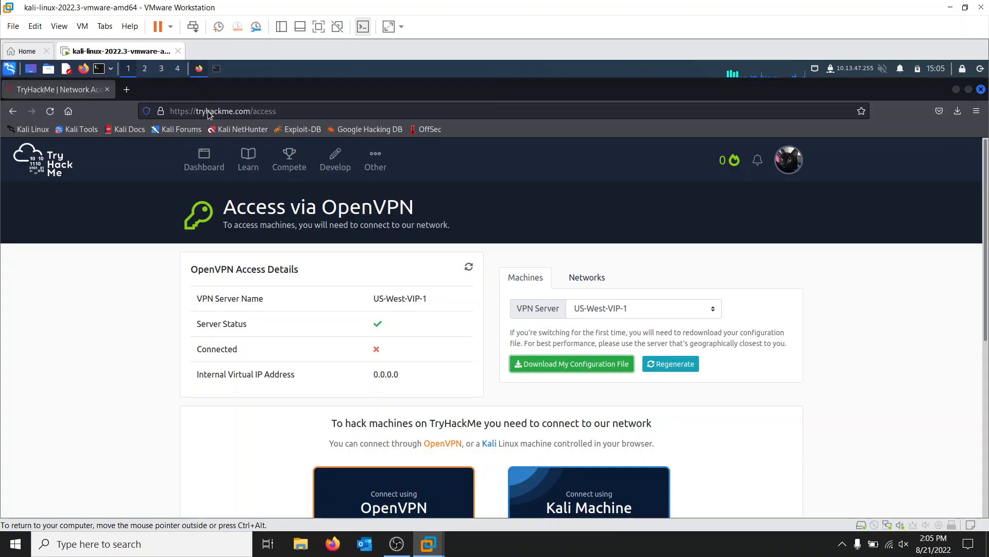
left_click(50, 112)
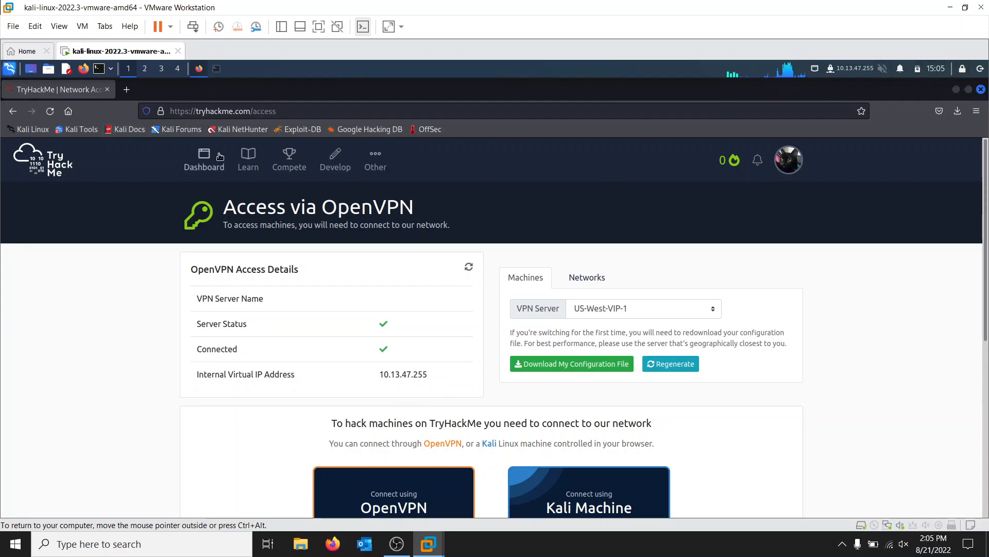
left_click(980, 89)
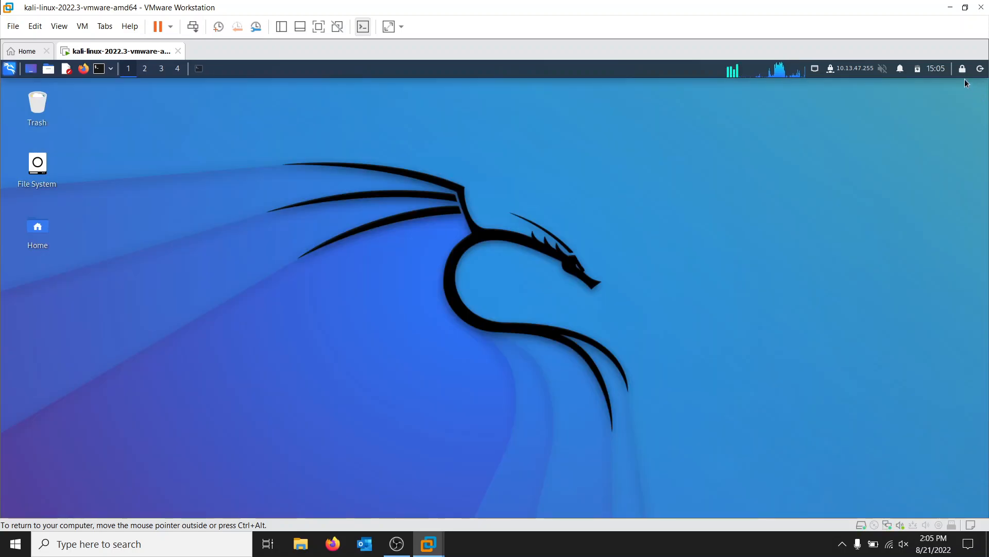
Step: In the power settings, set the plugged-in display's Blank after, Put to sleep after and Switch off after to Never
left_click(918, 69)
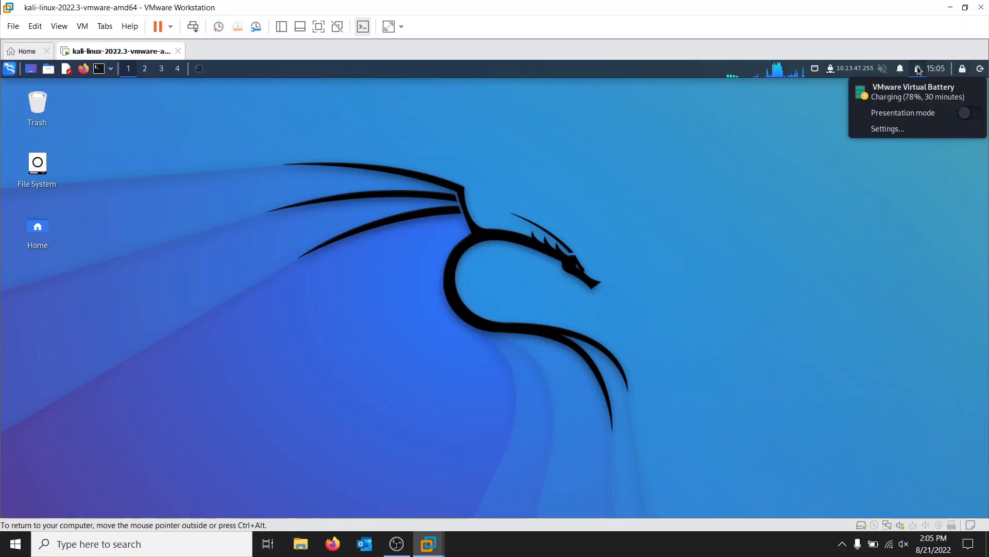
left_click(883, 130)
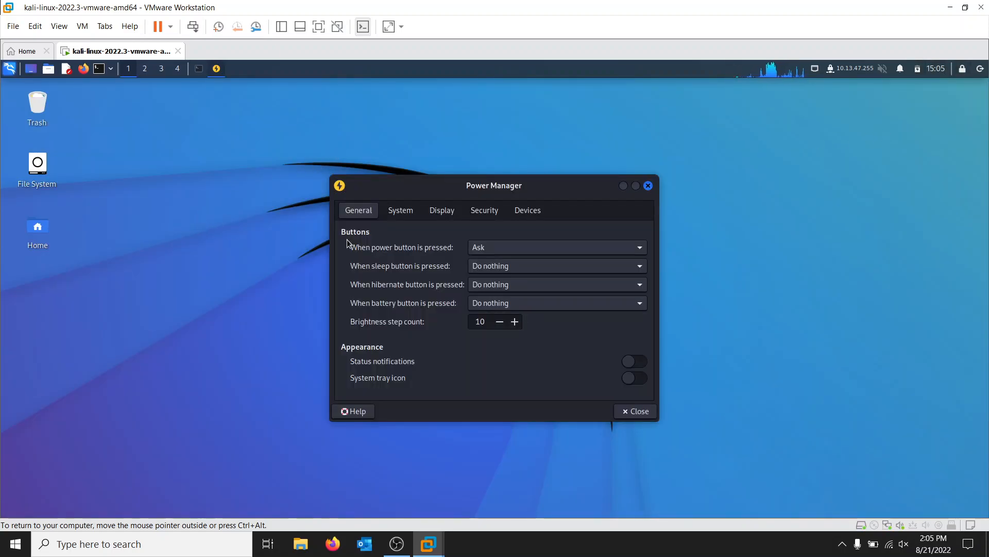
left_click(441, 211)
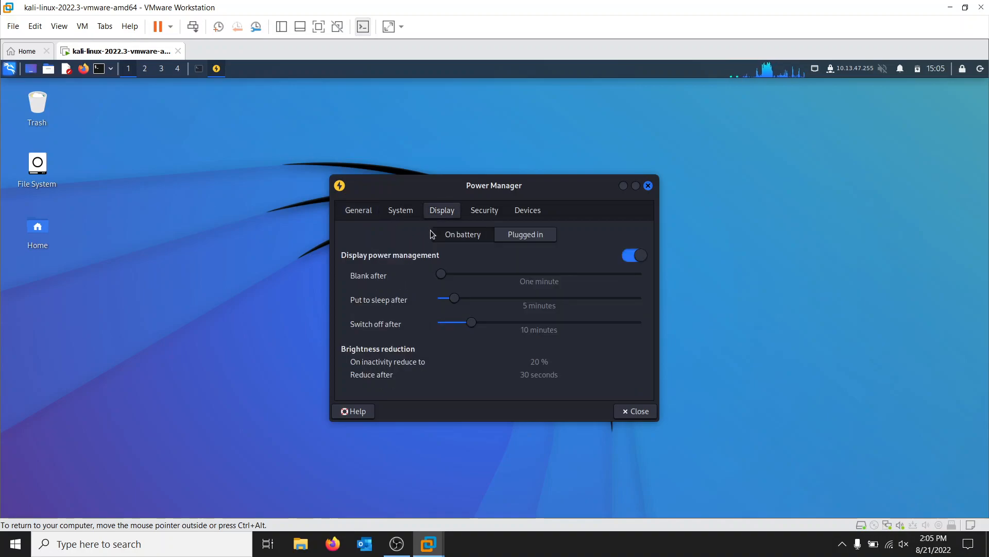
left_click(536, 237)
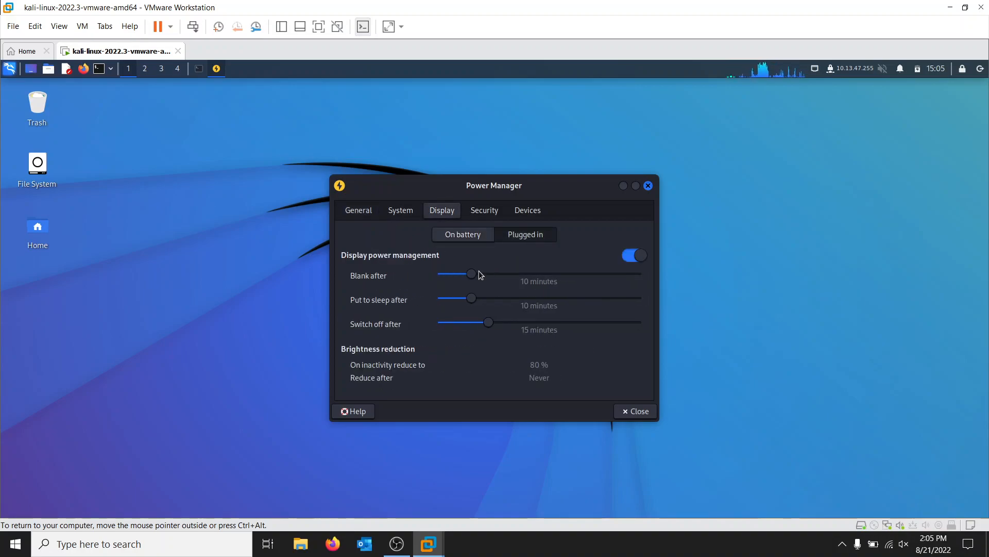
left_click_drag(376, 275, 339, 276)
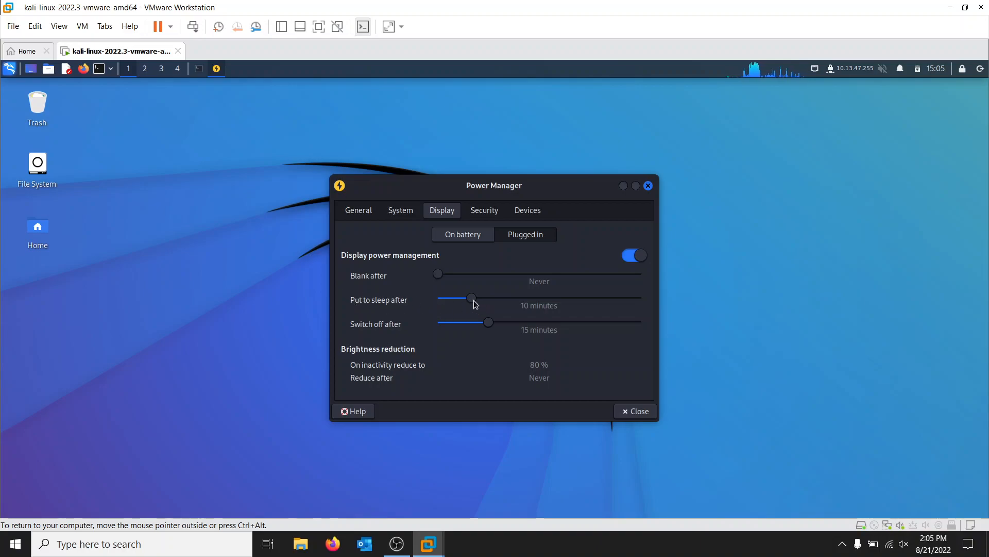
left_click_drag(466, 300, 386, 303)
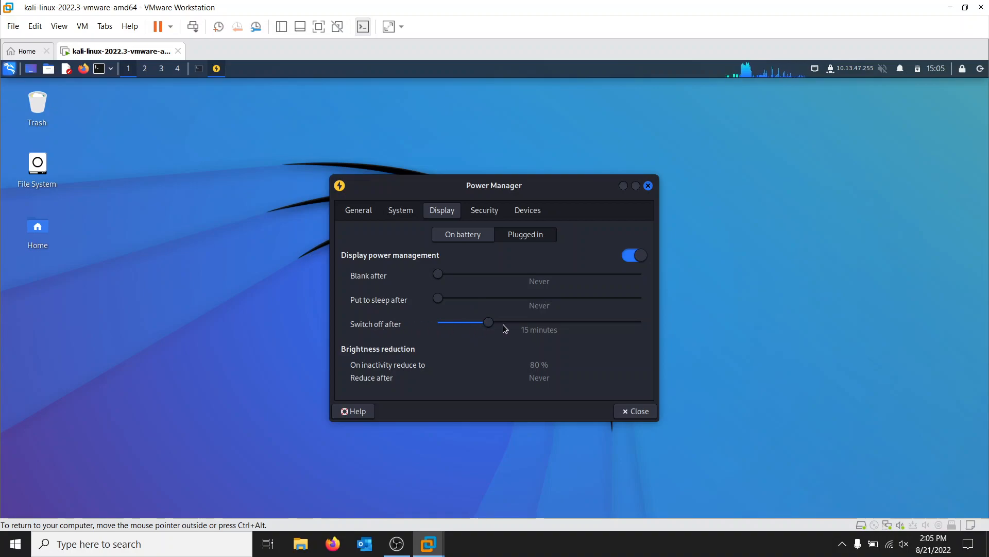
left_click_drag(473, 326, 364, 318)
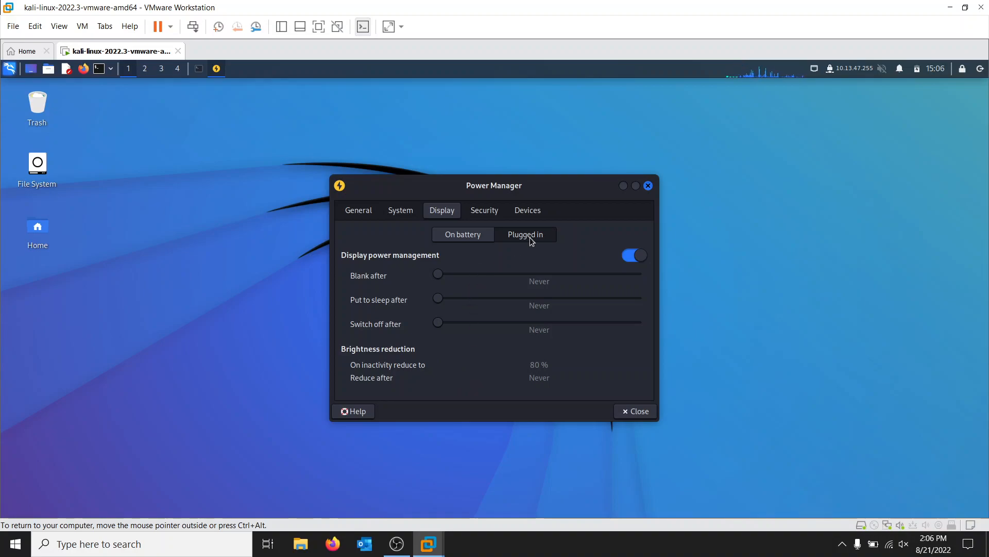
Step: Set automatic session locking to Never, revisit its options and the display settings, and close the power settings
left_click(484, 210)
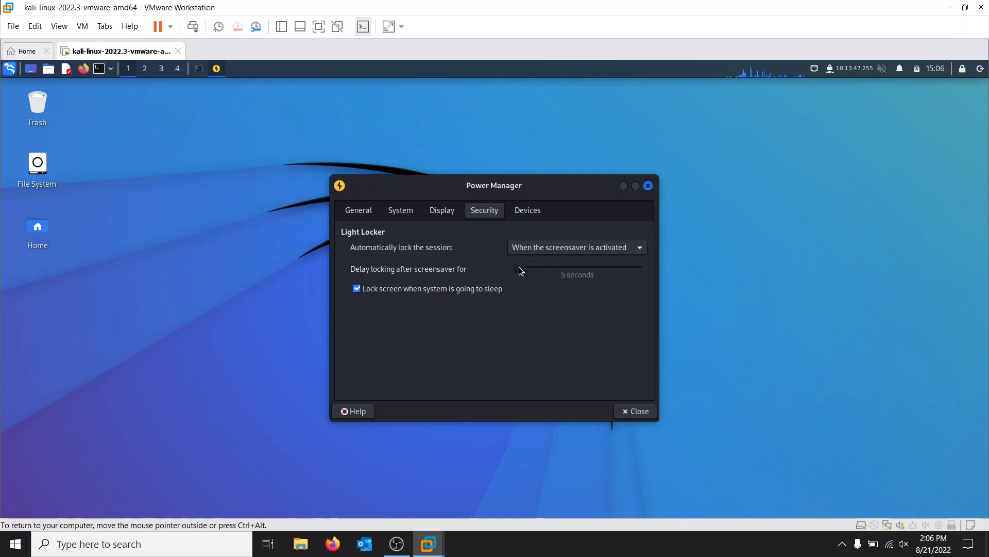
left_click(568, 247)
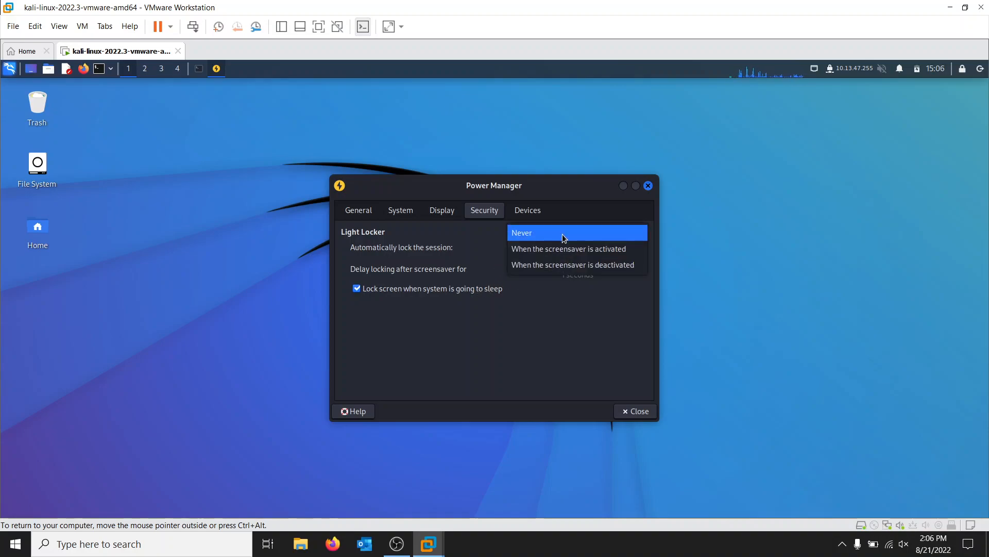
left_click(564, 232)
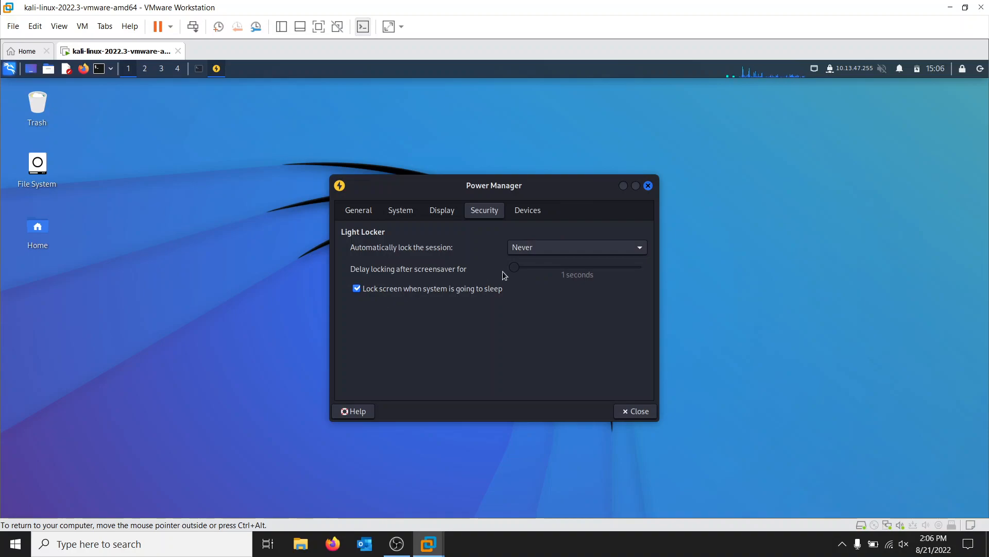
left_click(534, 251)
left_click(547, 264)
left_click(450, 214)
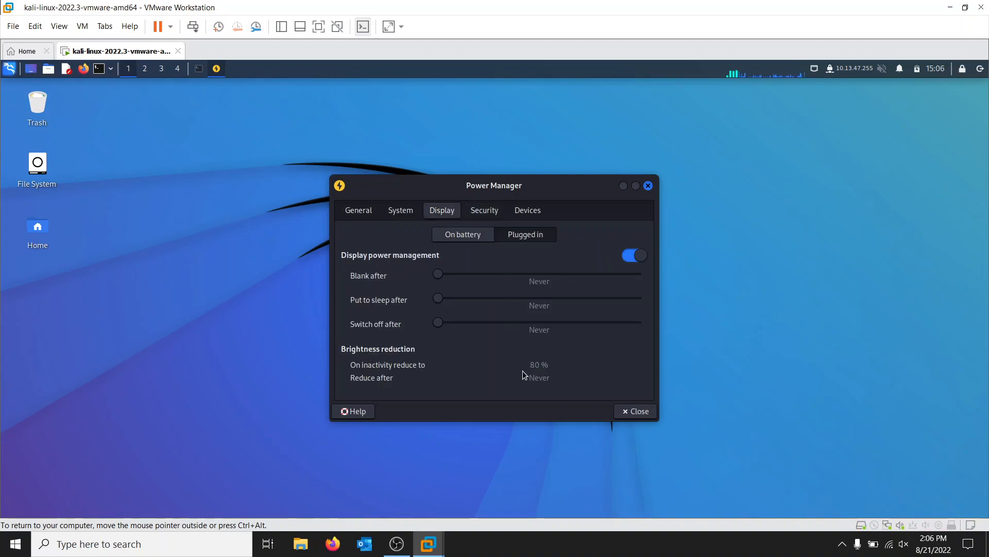
left_click(635, 412)
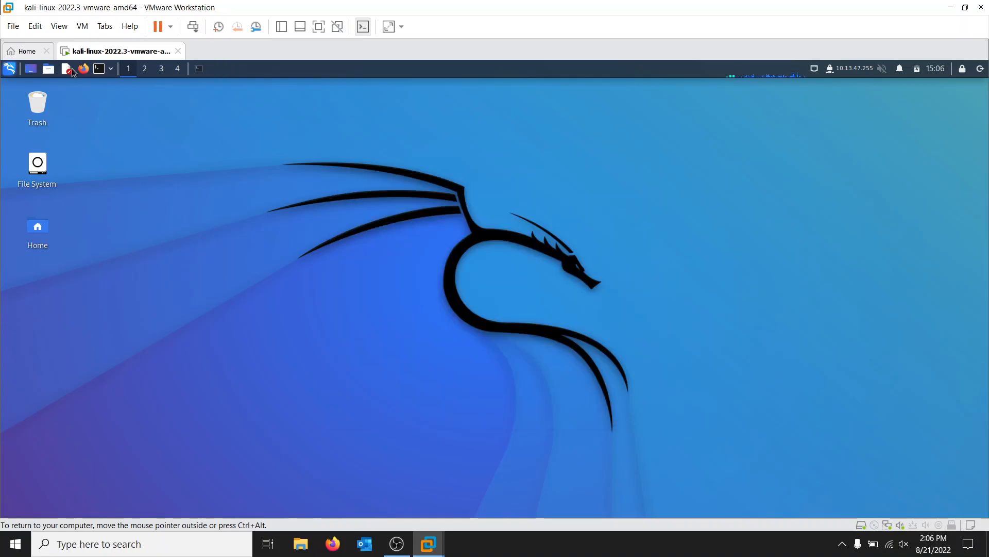
Step: Open the Display settings from the applications list, check the general and advanced options, and close them
left_click(9, 68)
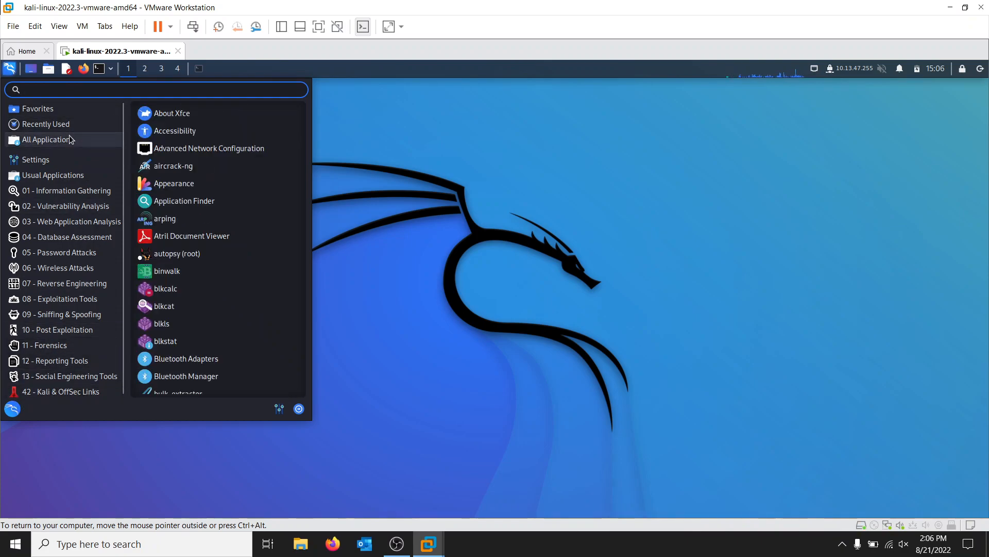
scroll(234, 215, "down", 5)
scroll(250, 248, "down", 7)
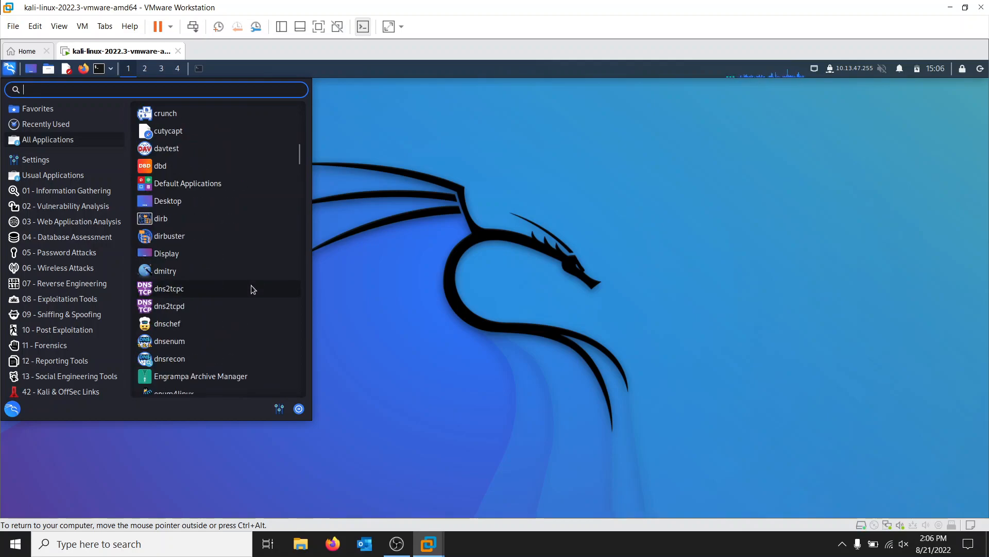
left_click(238, 257)
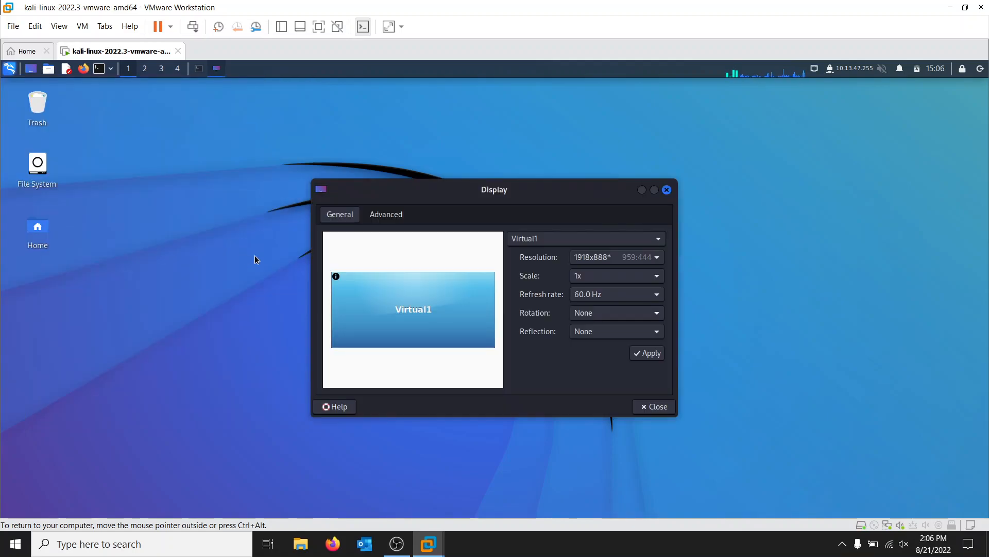
left_click(395, 219)
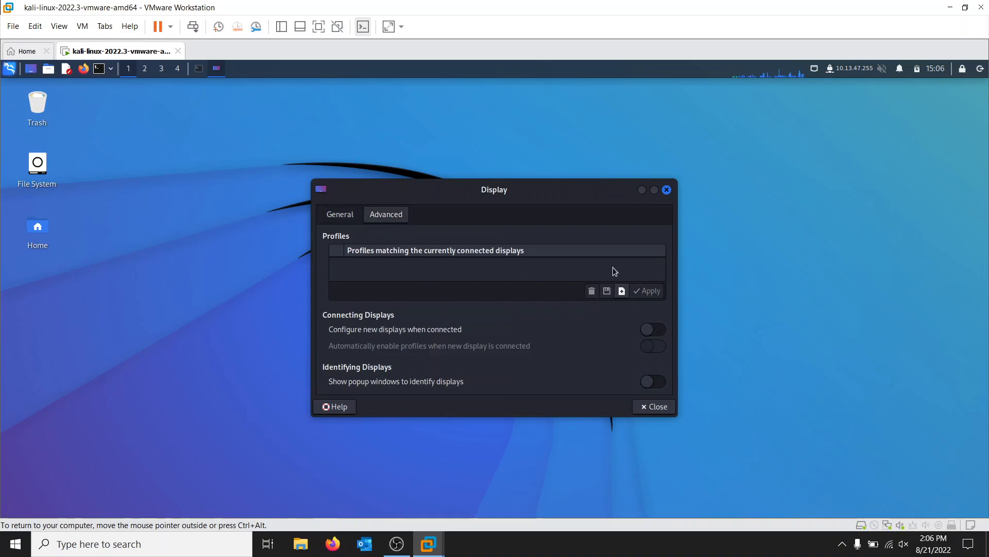
left_click(665, 190)
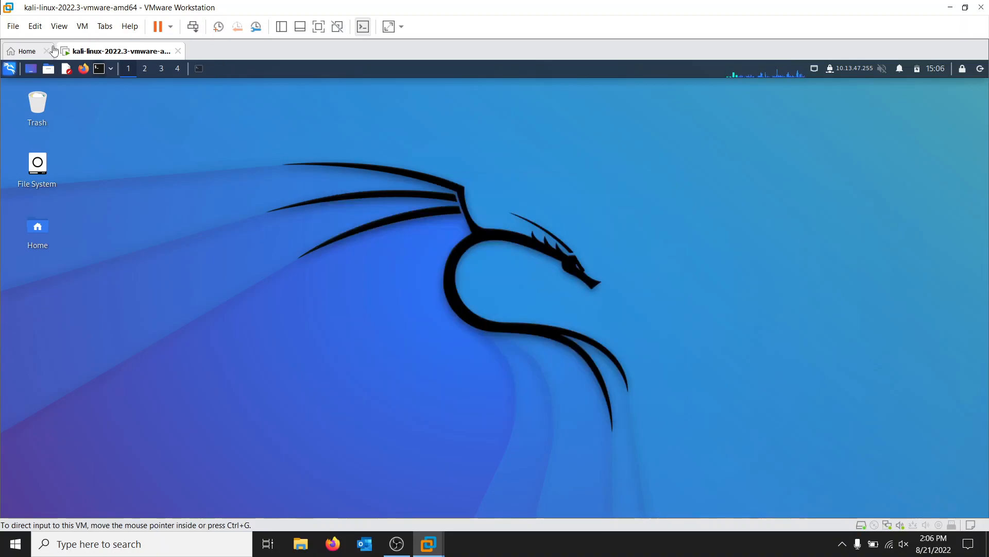
Step: Search the applications for "screen" and then "power", and open Power Manager
left_click(10, 68)
type("screen")
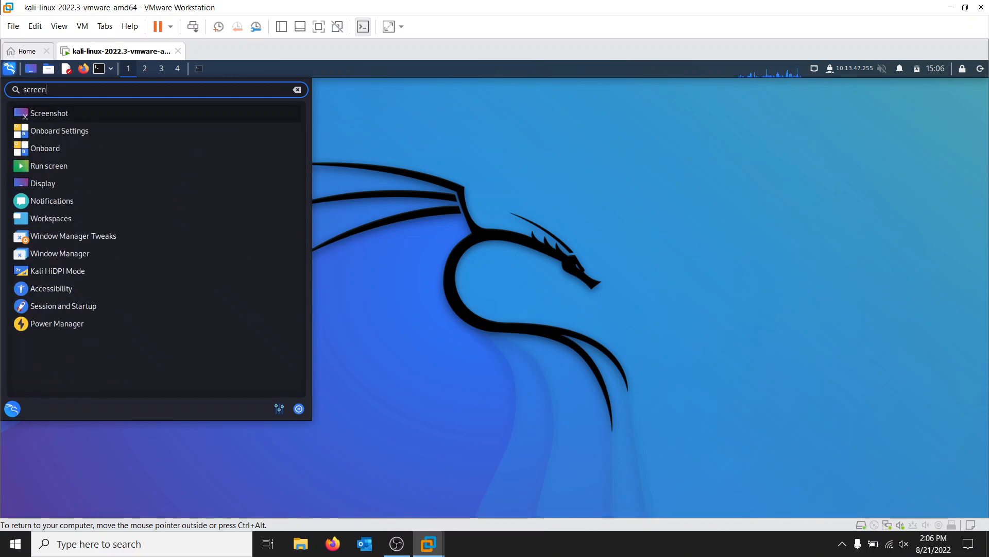
type("sa")
key("BackSpace")
key("BackSpace")
key("BackSpace")
key("BackSpace")
key("BackSpace")
key("BackSpace")
key("BackSpace")
key("BackSpace")
type("power")
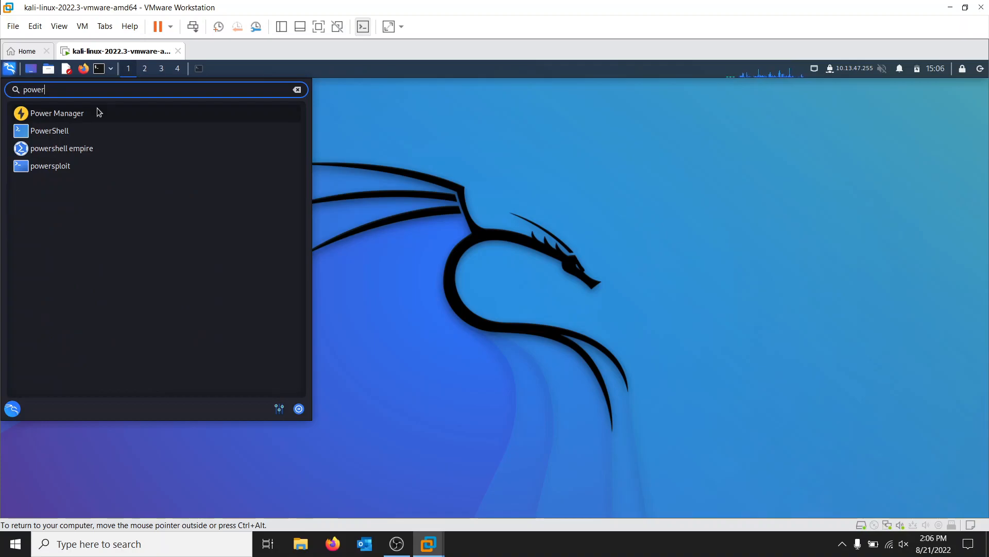
left_click(78, 120)
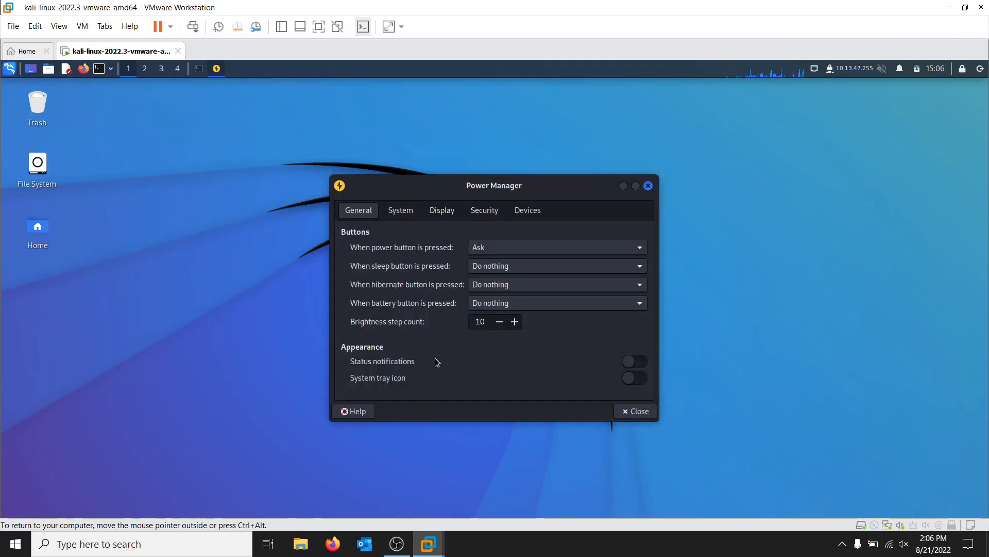
Step: Review Power Manager's System, Display, Security and Devices settings, including the plugged-in options, and close it
left_click(410, 211)
left_click(513, 238)
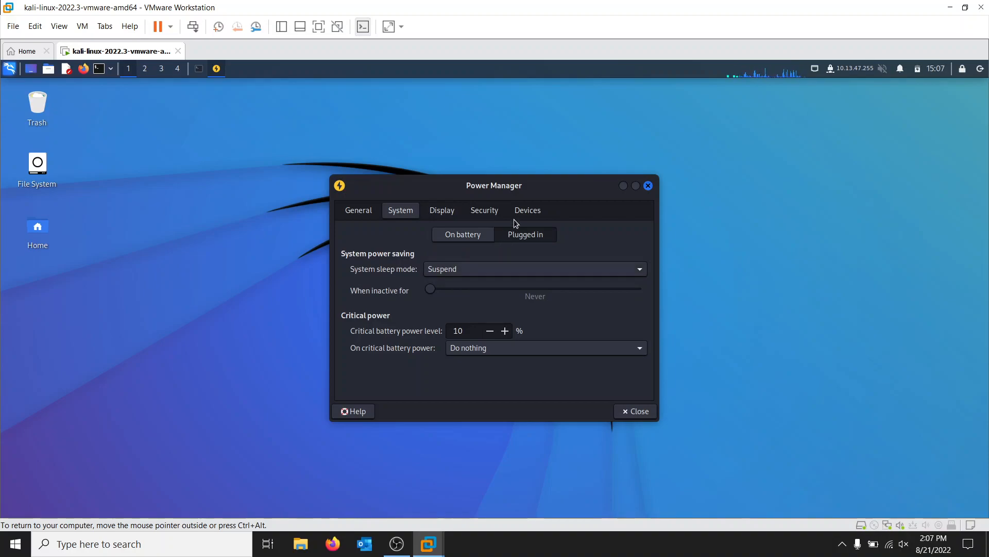
left_click(441, 211)
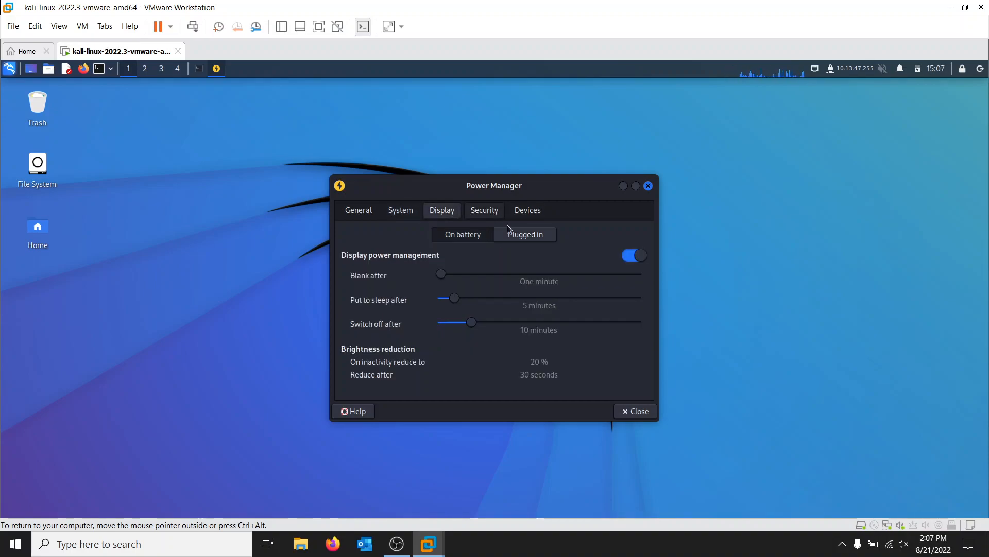
left_click(525, 238)
left_click(487, 211)
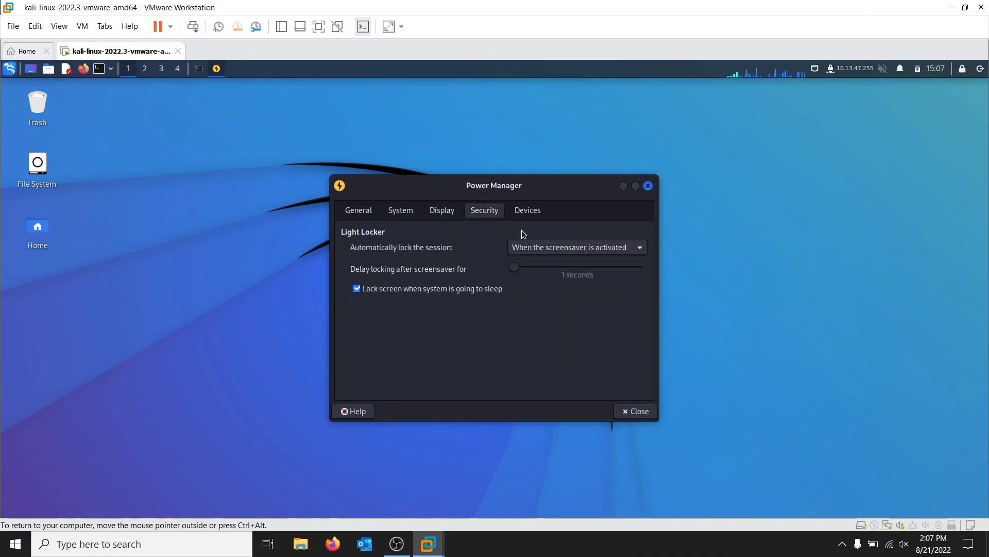
left_click(526, 210)
left_click(410, 273)
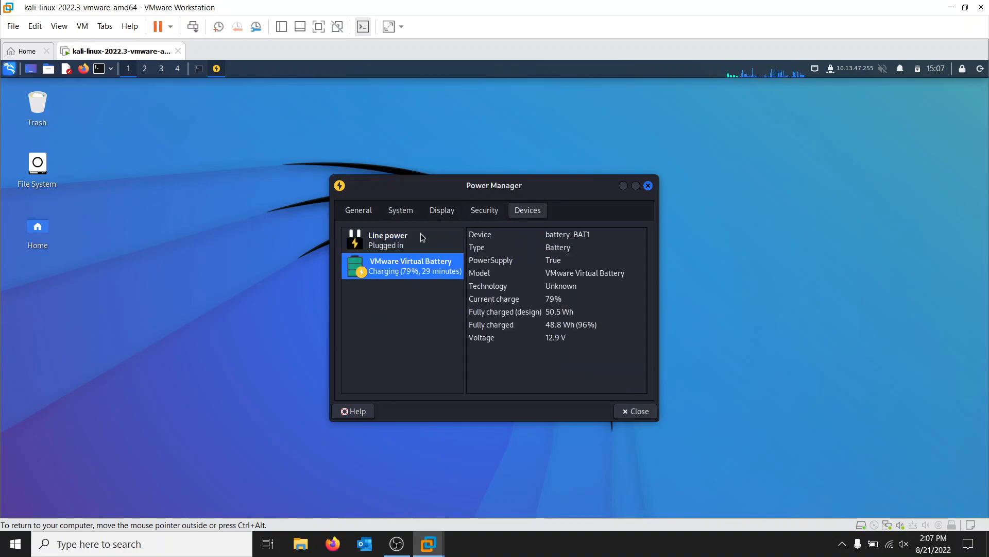
left_click(648, 185)
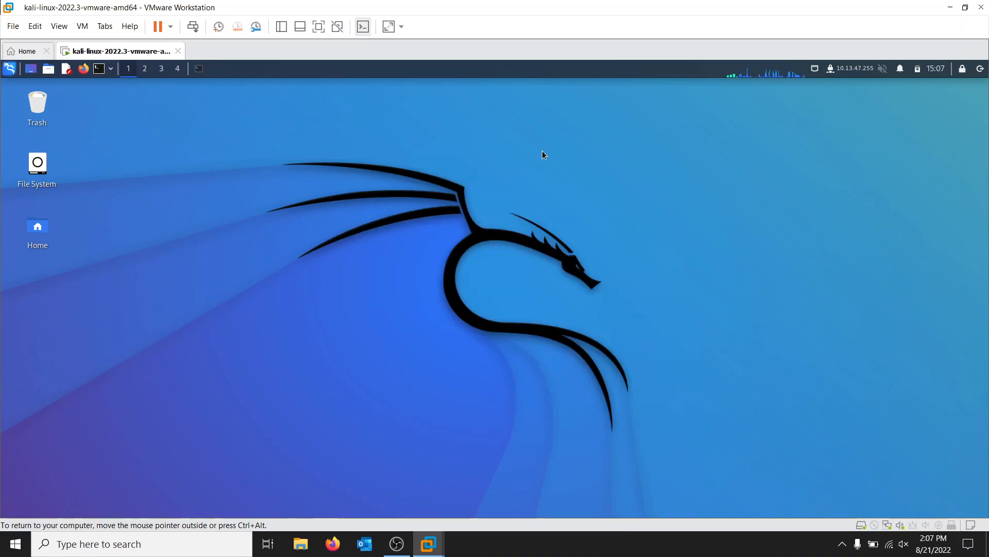
Step: Browse the Settings category and the System group of Usual Applications for further screen and lock options
left_click(8, 69)
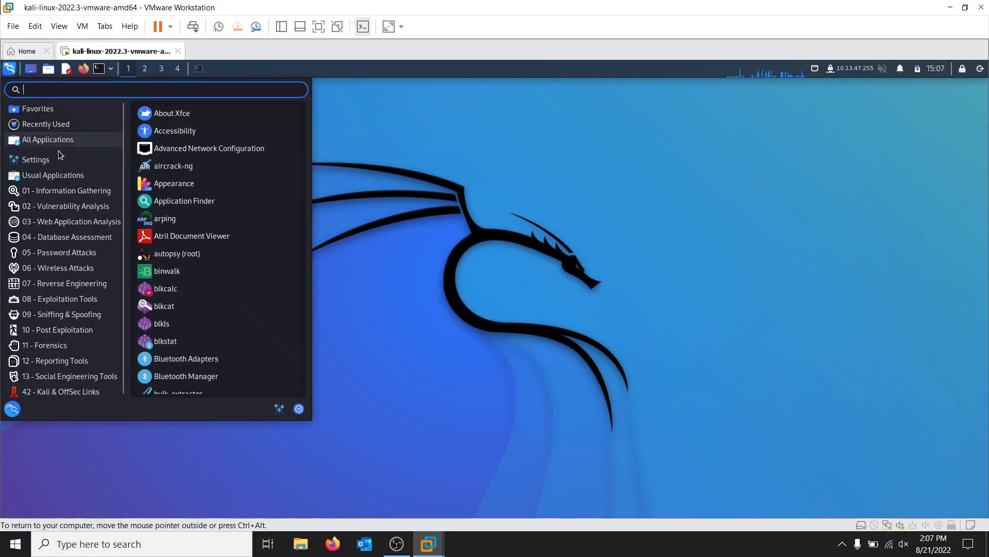
mouse_move(58, 158)
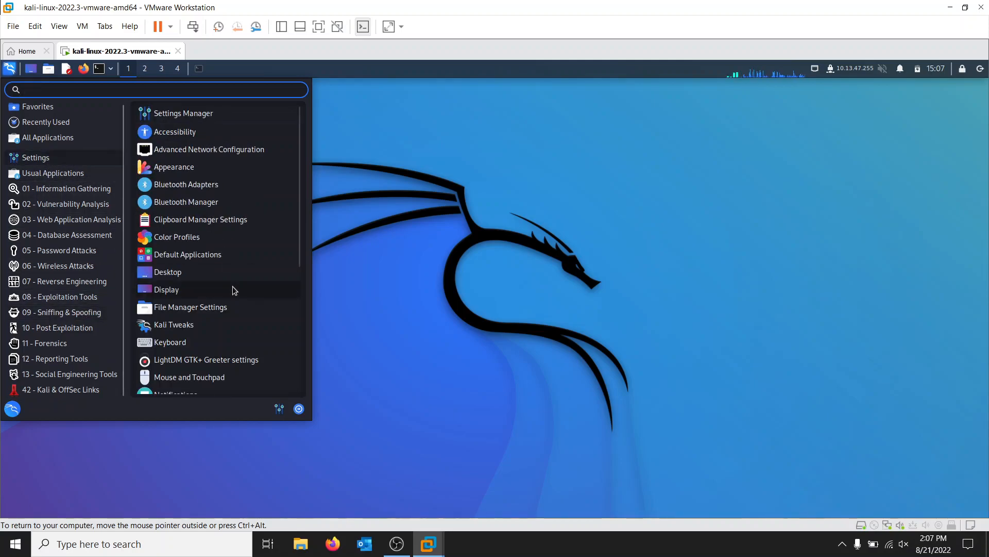
scroll(235, 307, "down", 3)
scroll(236, 306, "down", 3)
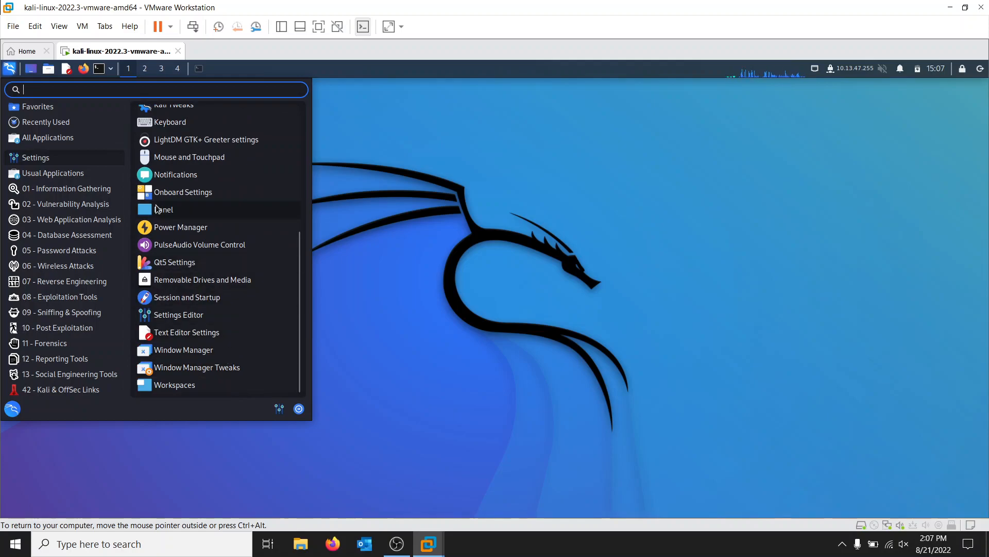
scroll(158, 209, "up", 3)
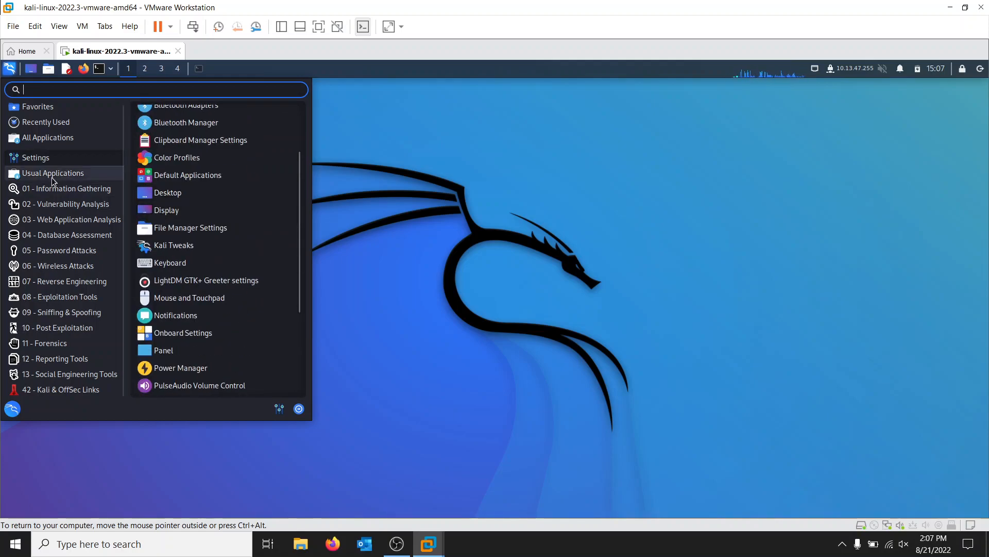
mouse_move(52, 178)
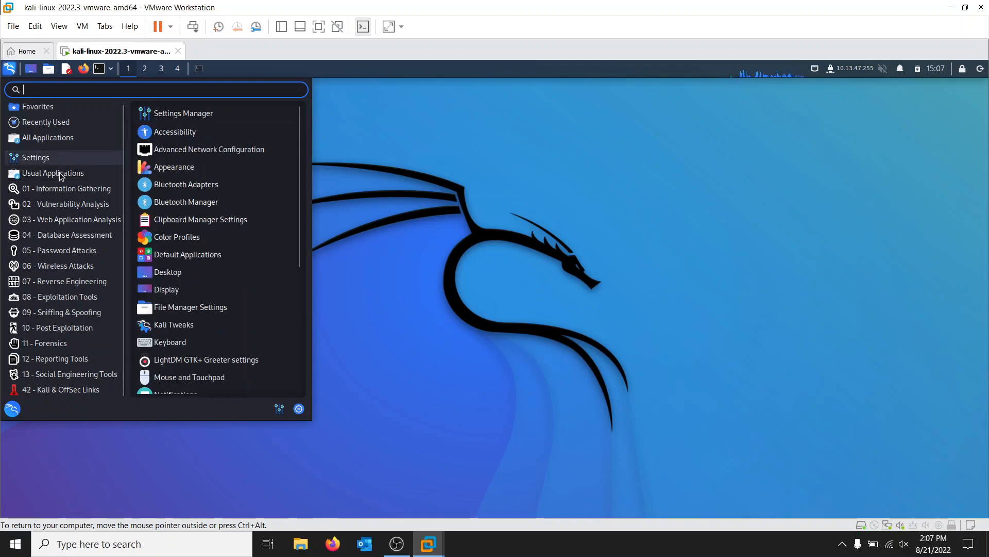
left_click(144, 237)
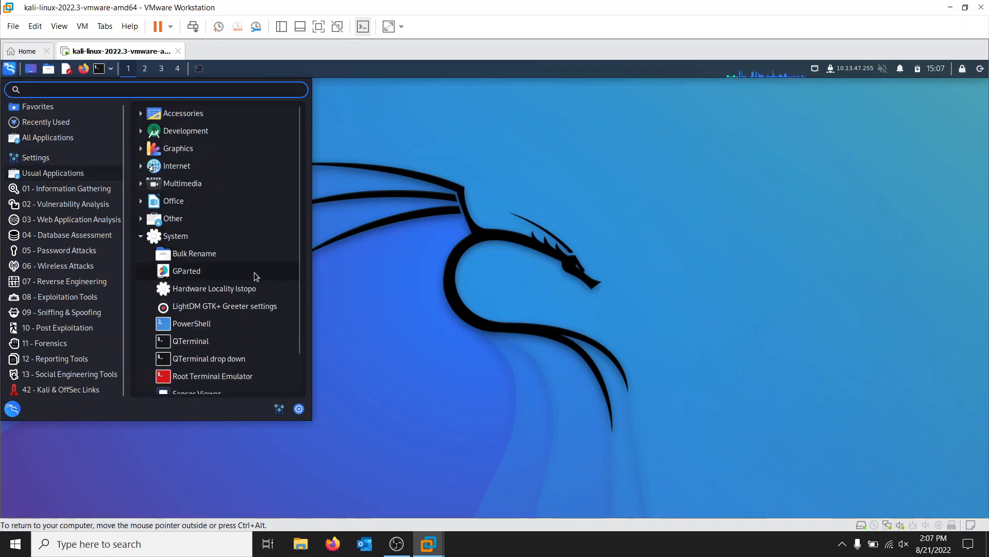
scroll(255, 274, "down", 1)
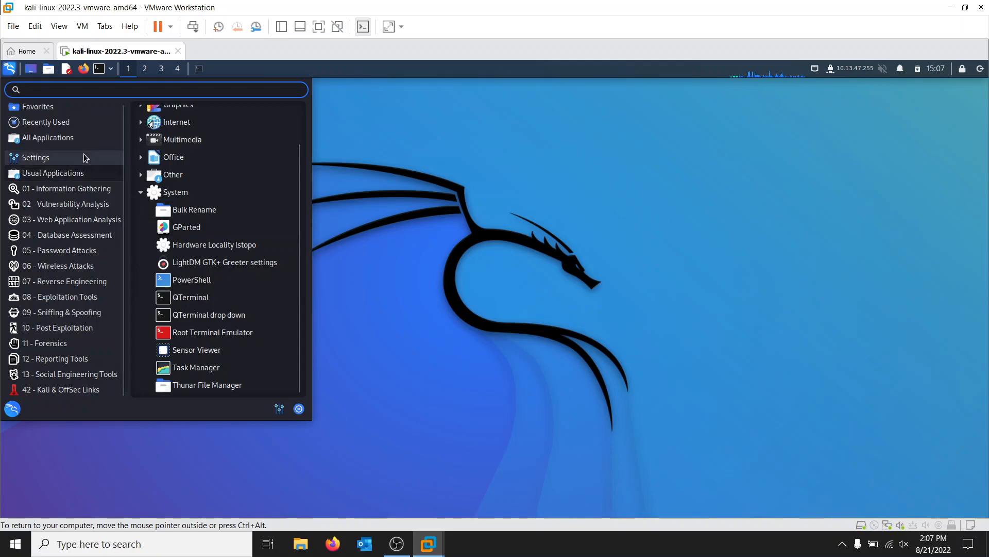
Step: Open a new terminal and refresh the package lists with sudo apt-get update, entering the sudo password
left_click(102, 72)
type("sudo ")
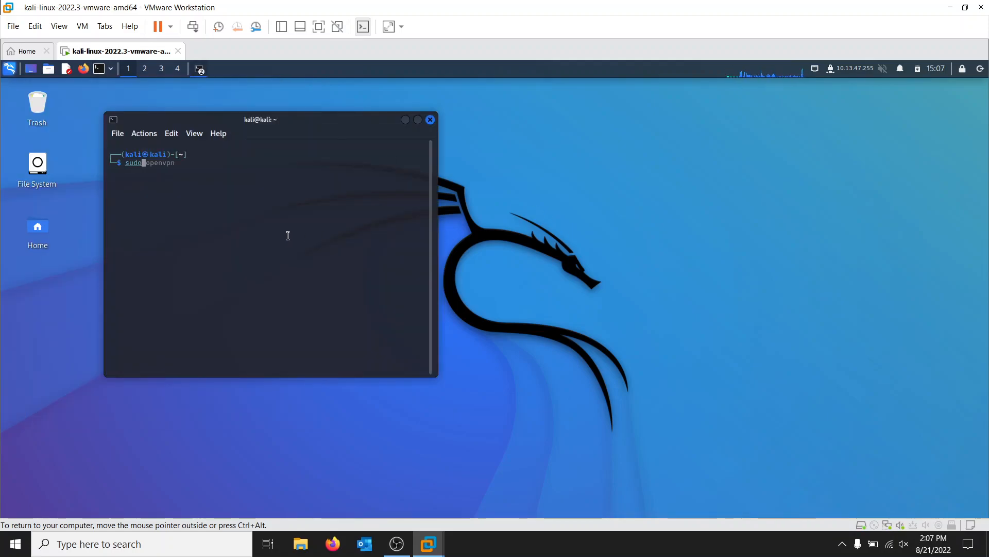
type("apt-get update")
key("Return")
key("Return")
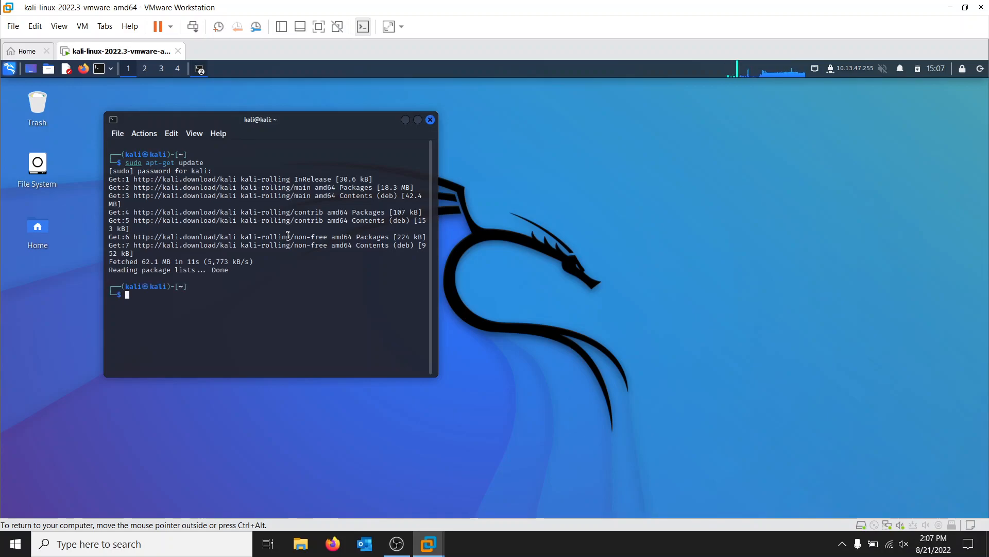
Step: Start upgrading the installed packages with sudo apt-get upgrade
type("sudo")
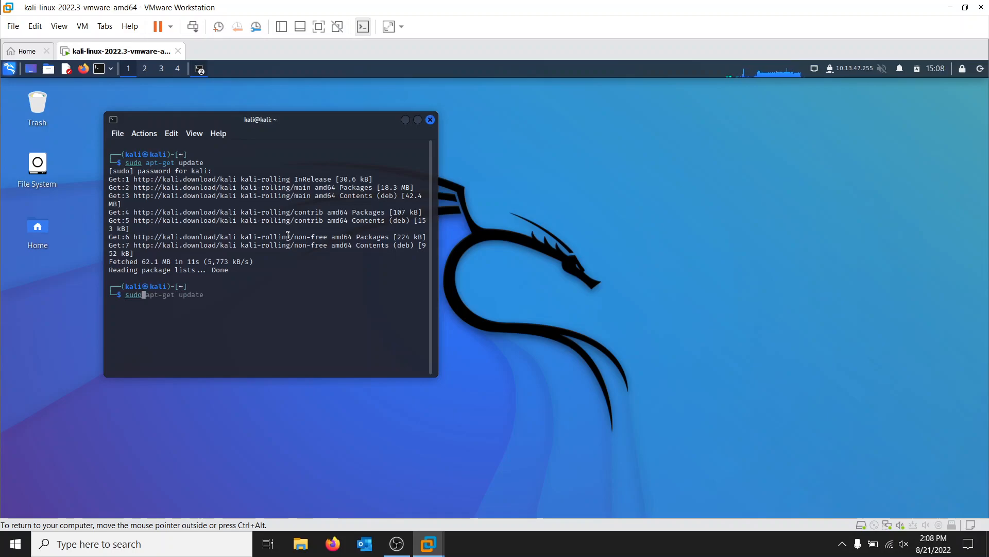
type(" apt-get upgrade")
key("Return")
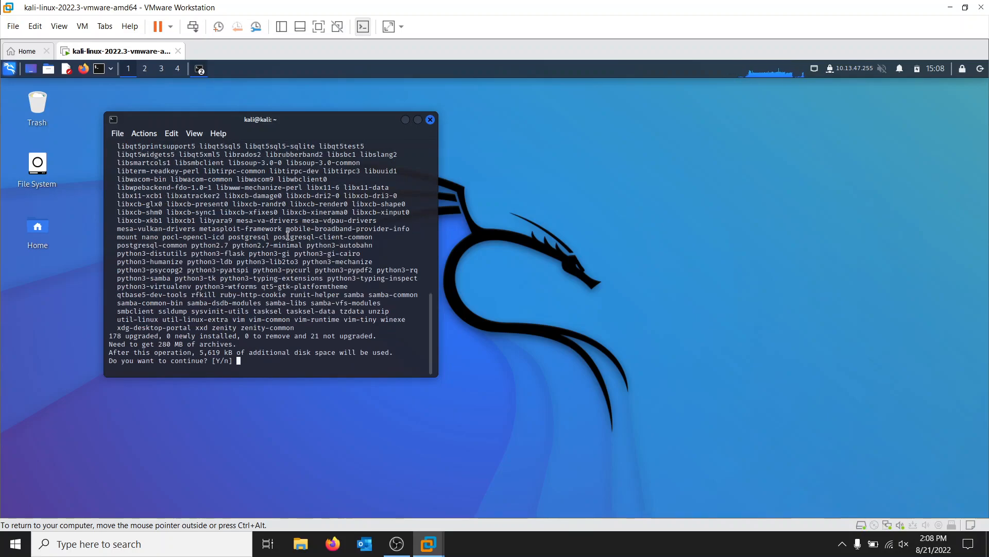
Step: Review the list of packages affected by the upgrade and confirm the installation with y
scroll(282, 237, "up", 2)
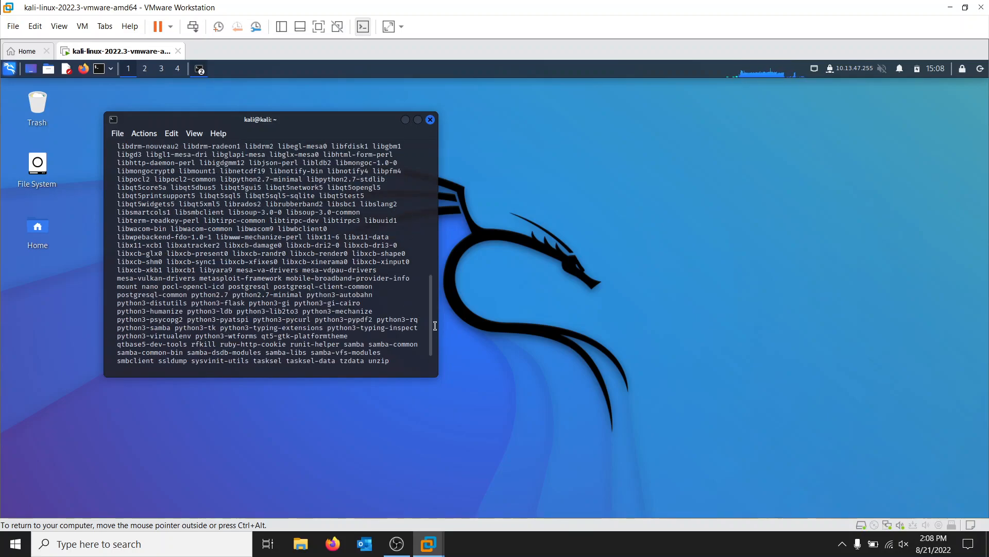
left_click_drag(435, 329, 440, 223)
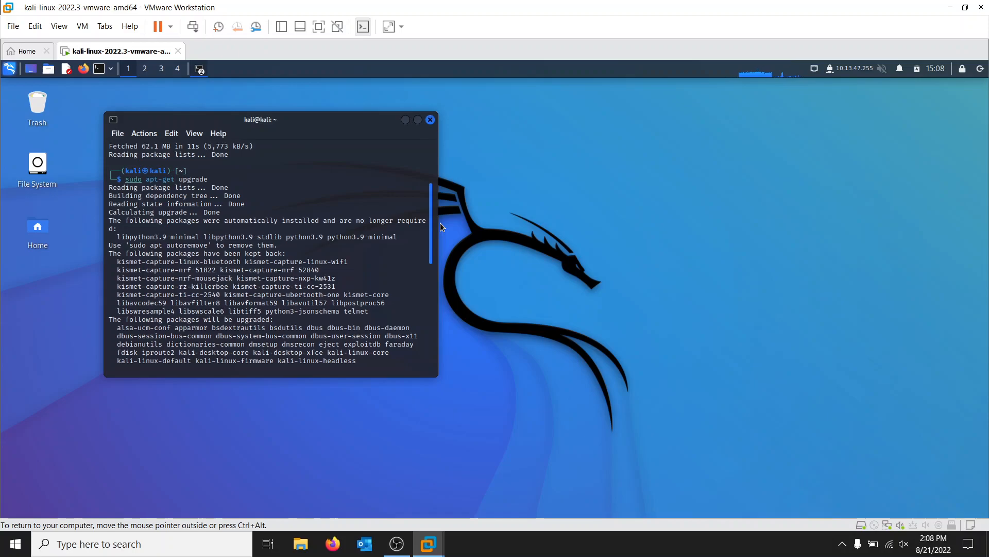
left_click_drag(440, 223, 432, 338)
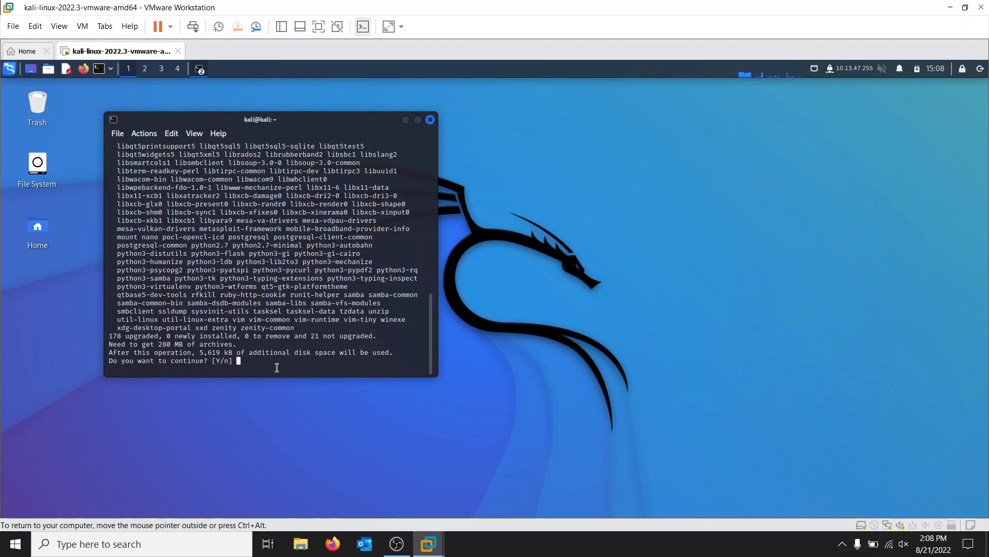
type("y")
key("BackSpace")
type("y")
key("Return")
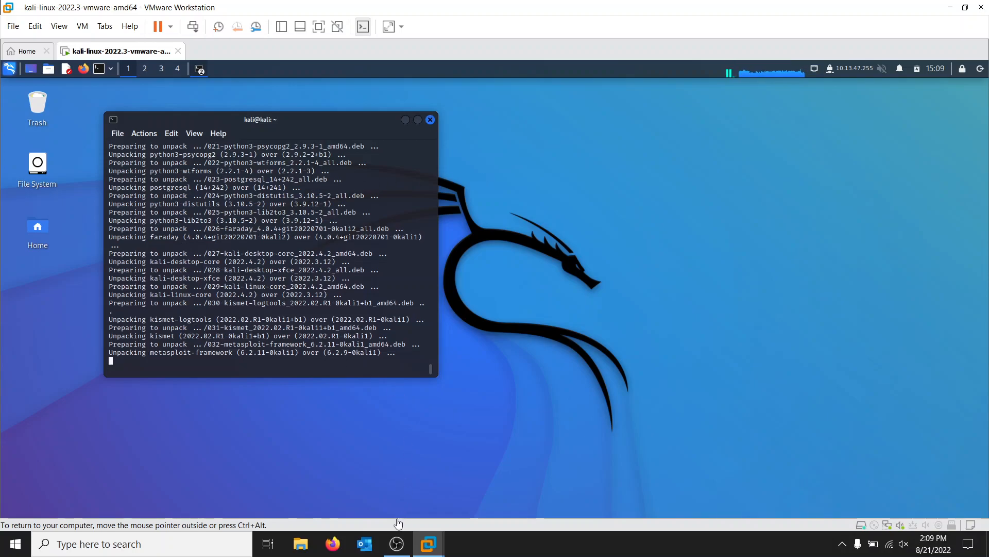
mouse_move(397, 543)
left_click(366, 452)
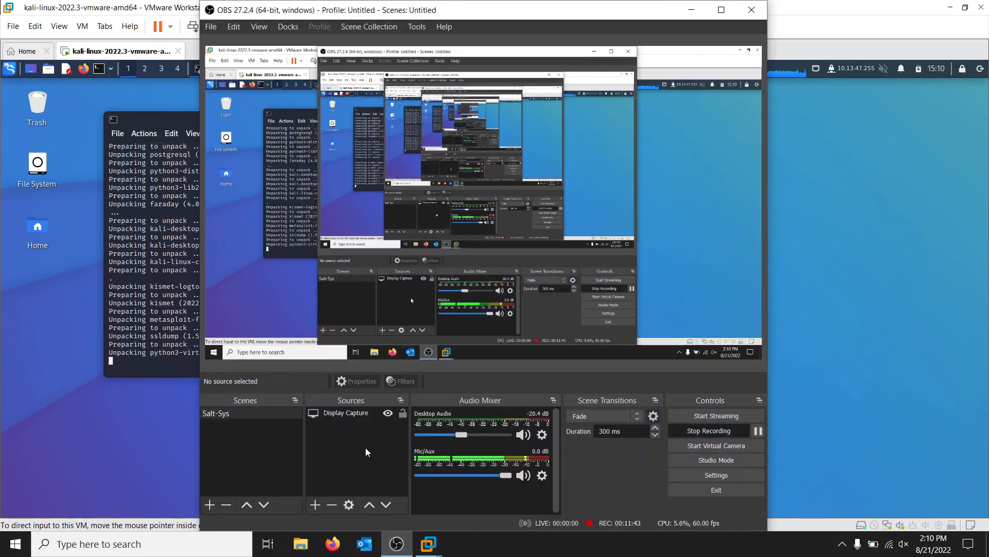